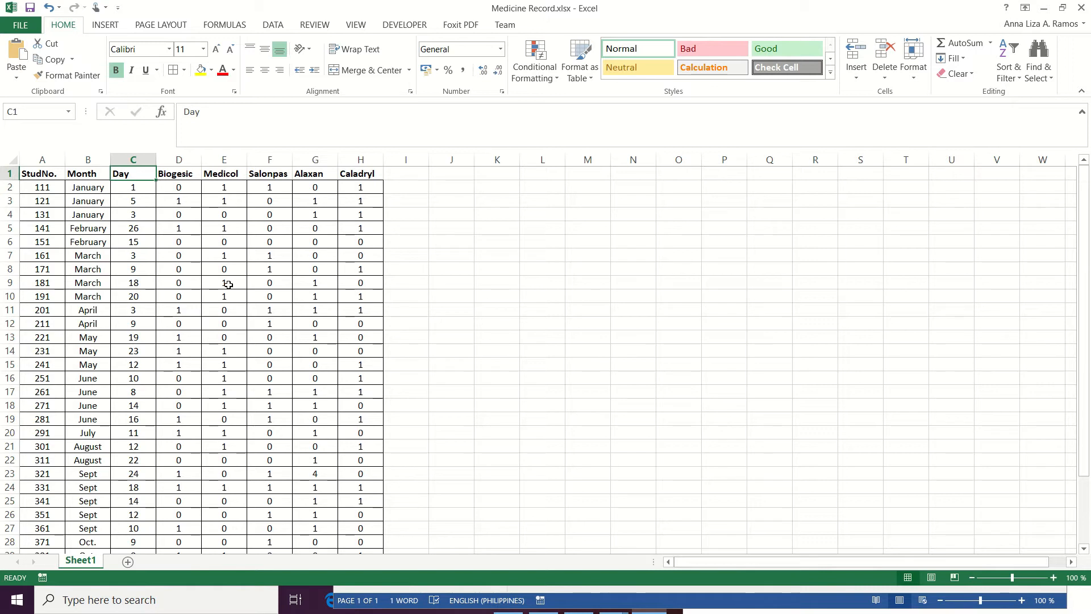
Step: Examine the first January record in the worksheet, comparing its month, day and Biogesic and Medicol entries with the column headers
{"action": "left_click", "coordinate": [181, 189]}
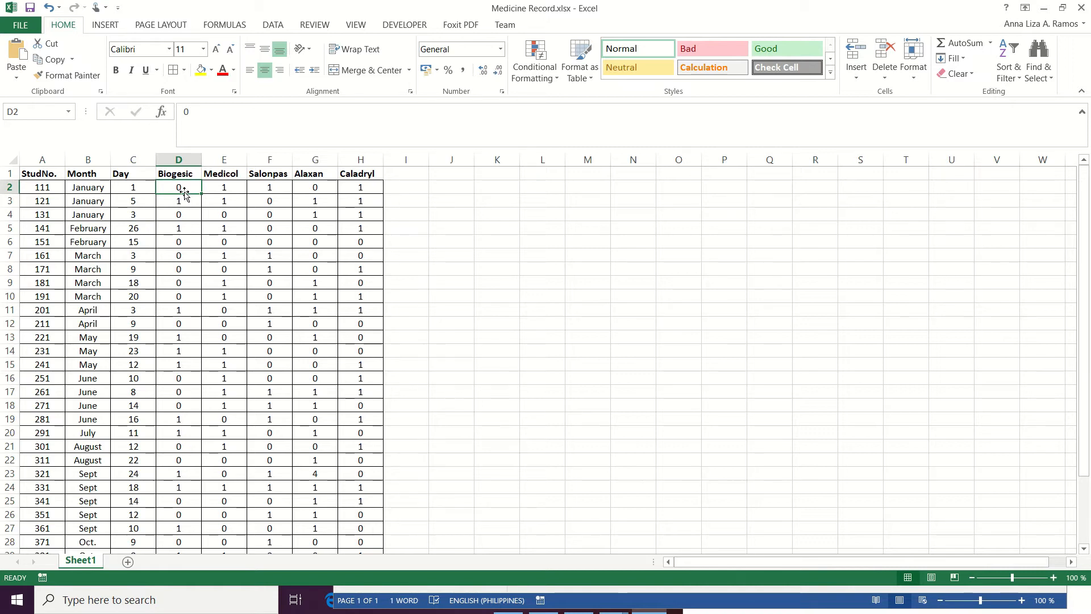
{"action": "left_click", "coordinate": [98, 190]}
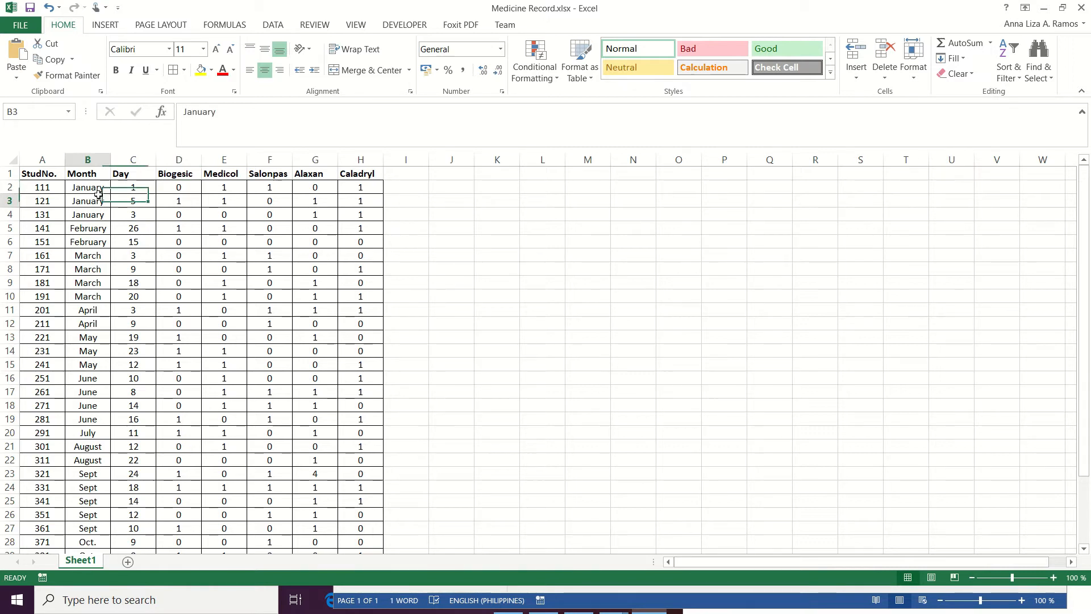
{"action": "left_click", "coordinate": [130, 189]}
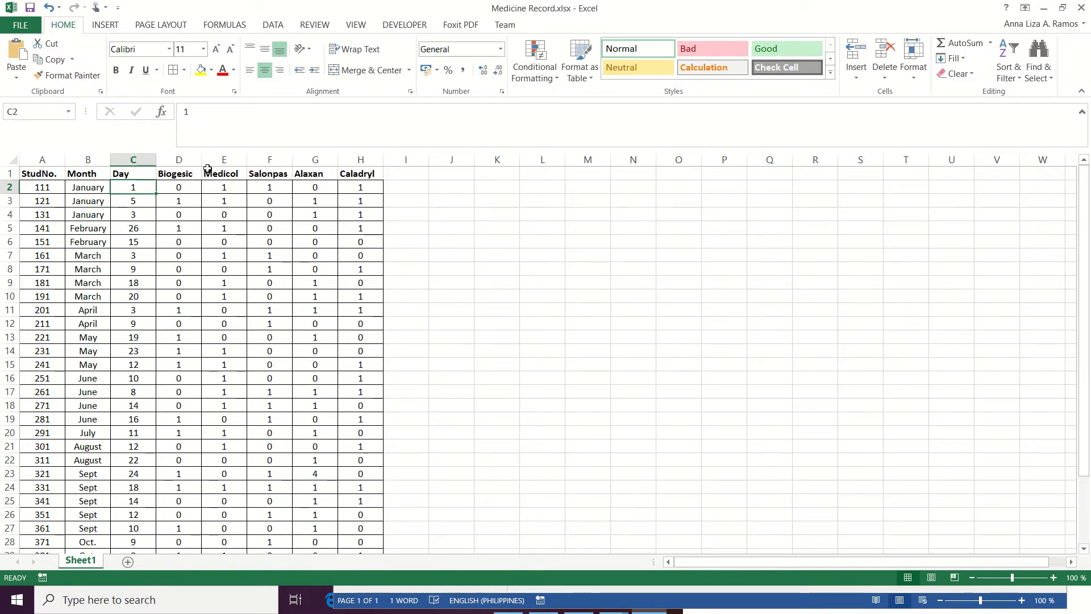
{"action": "left_click", "coordinate": [231, 189]}
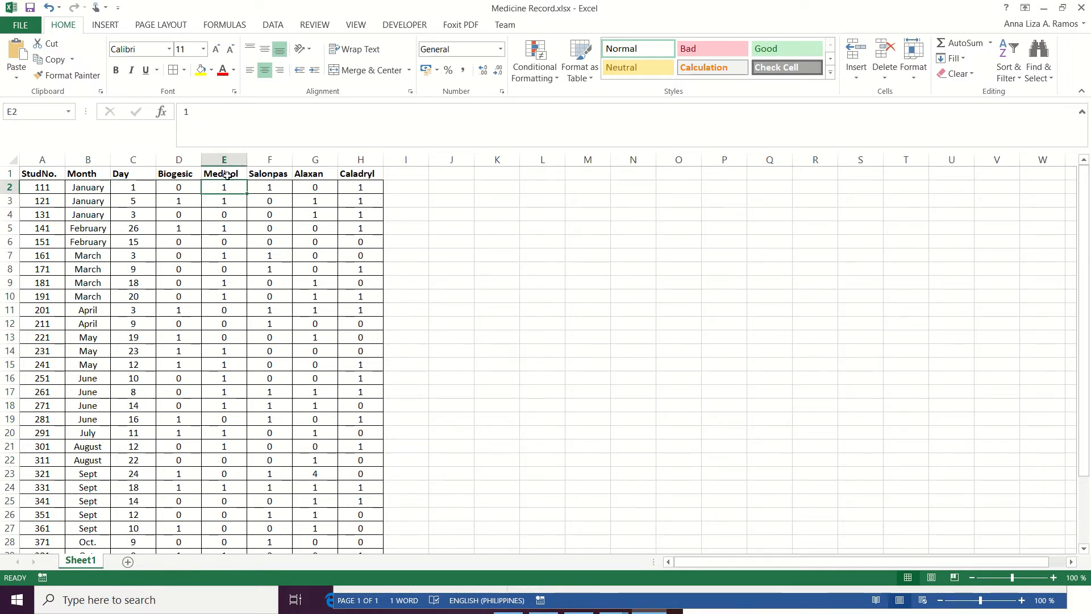
{"action": "key", "text": "Up"}
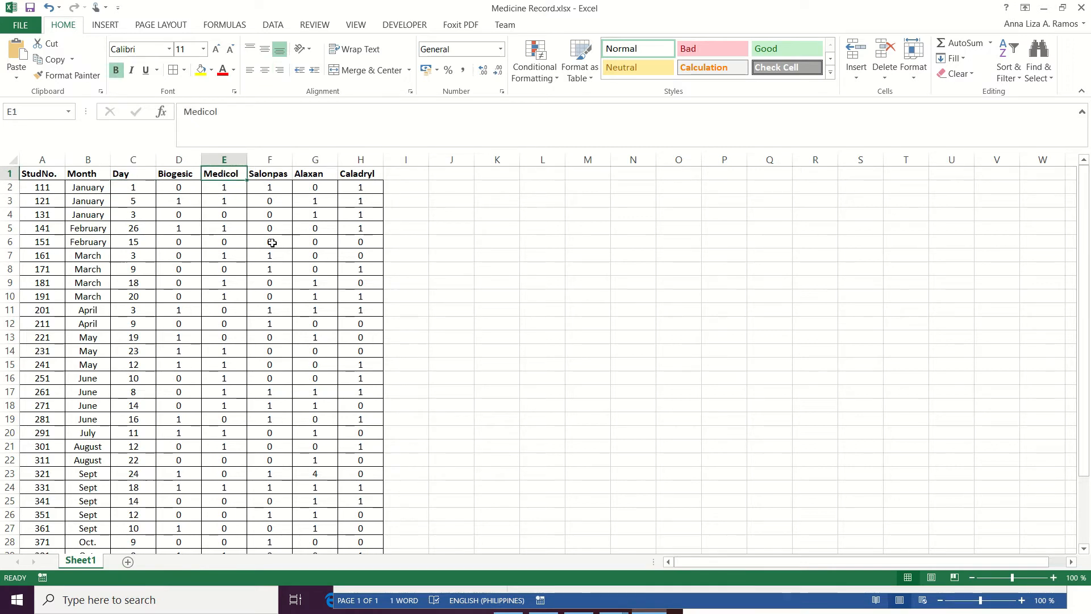
{"action": "left_click", "coordinate": [225, 190]}
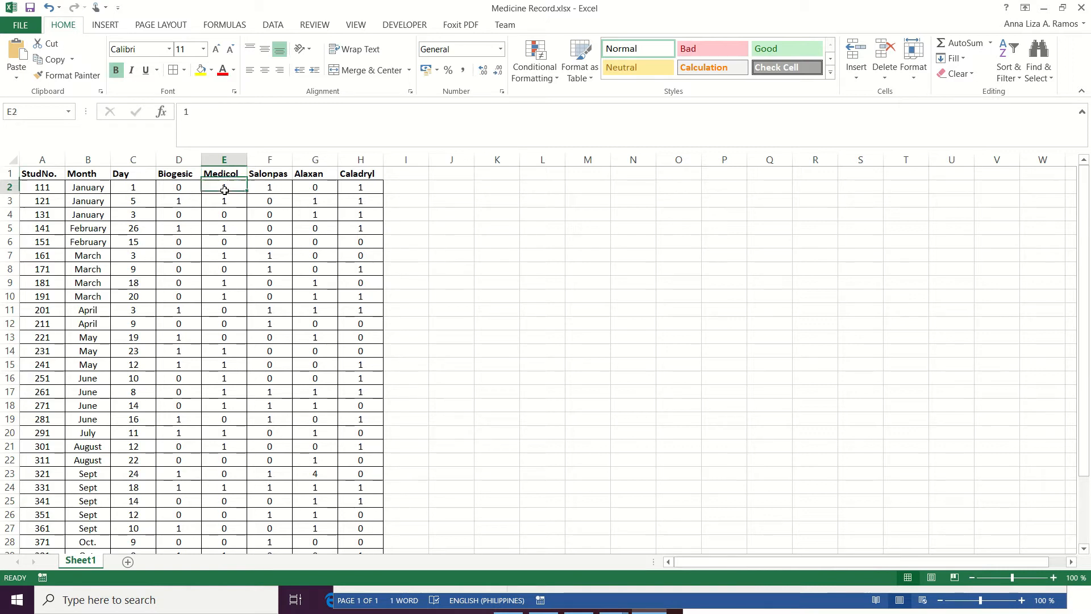
{"action": "left_click", "coordinate": [140, 185]}
{"action": "left_click", "coordinate": [87, 187]}
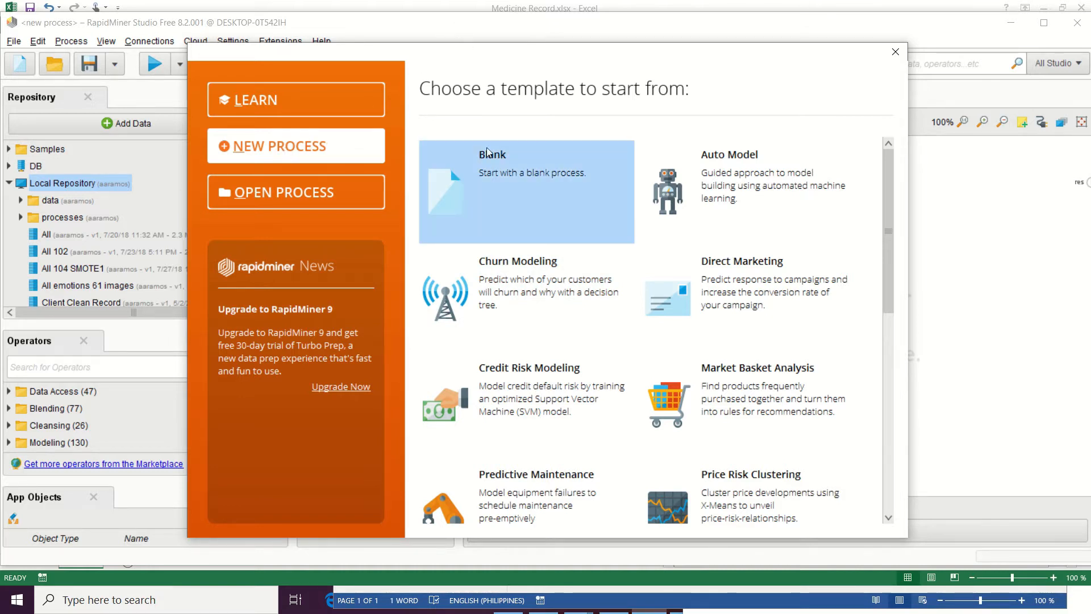
Step: Start a blank process in RapidMiner Studio and begin a data import from the computer
{"action": "left_click", "coordinate": [517, 171]}
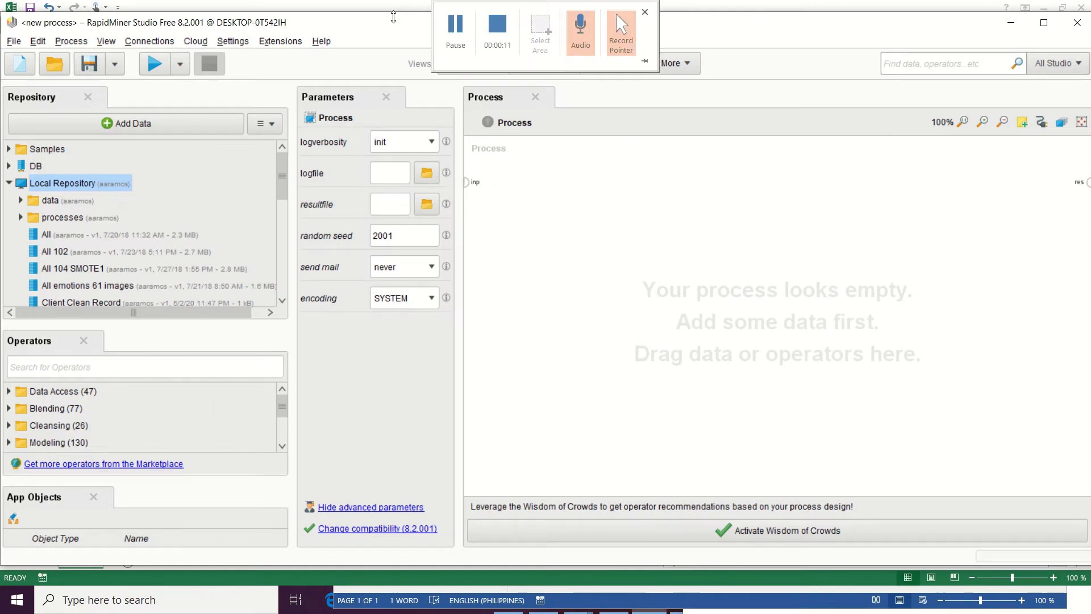
{"action": "left_click_drag", "start_coordinate": [379, 29], "coordinate": [413, 18]}
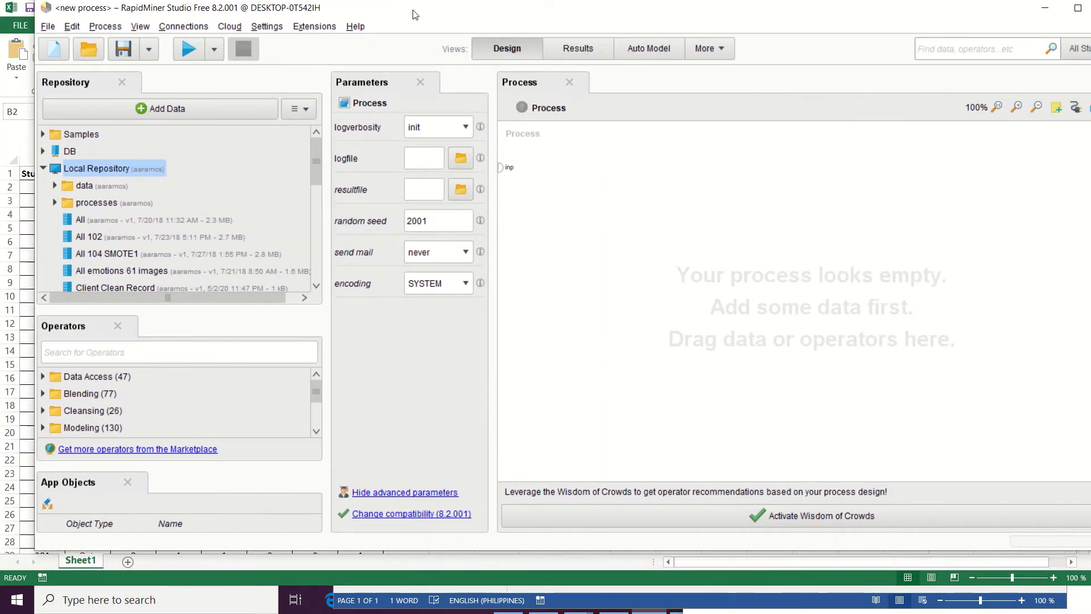
{"action": "left_click", "coordinate": [172, 112]}
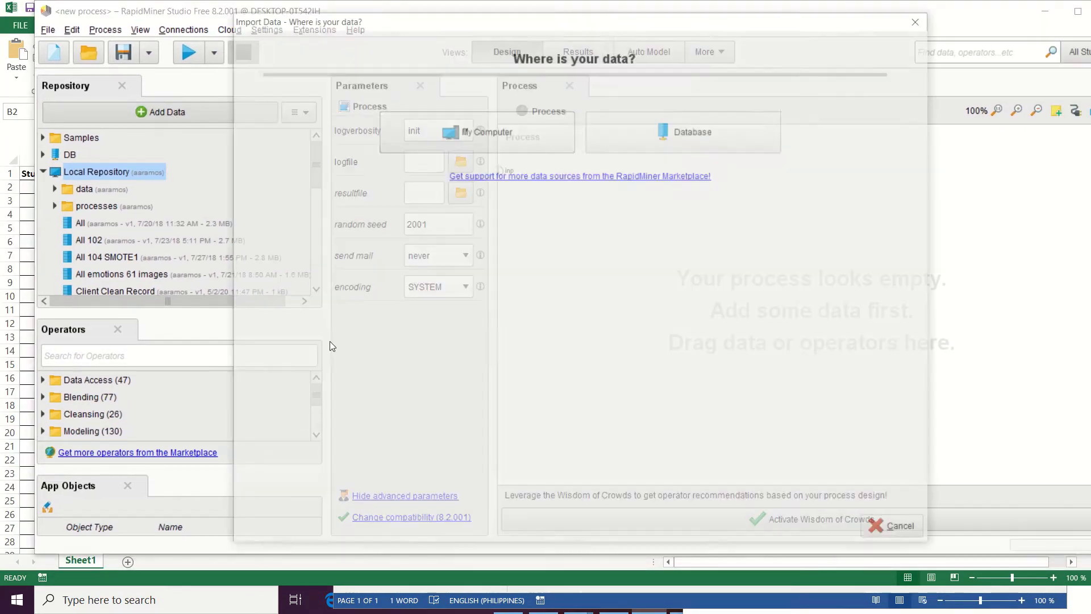
{"action": "left_click", "coordinate": [487, 131]}
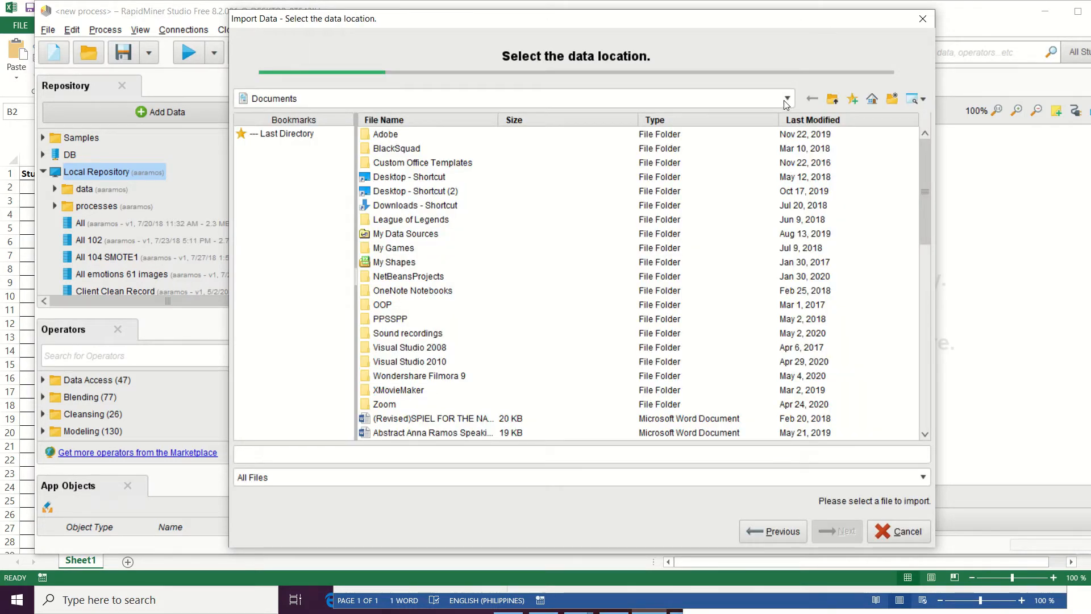
Step: Choose Medicine Record.xlsx in the DATASETS folder on the Desktop as the file to import
{"action": "left_click", "coordinate": [787, 98]}
{"action": "left_click", "coordinate": [267, 113]}
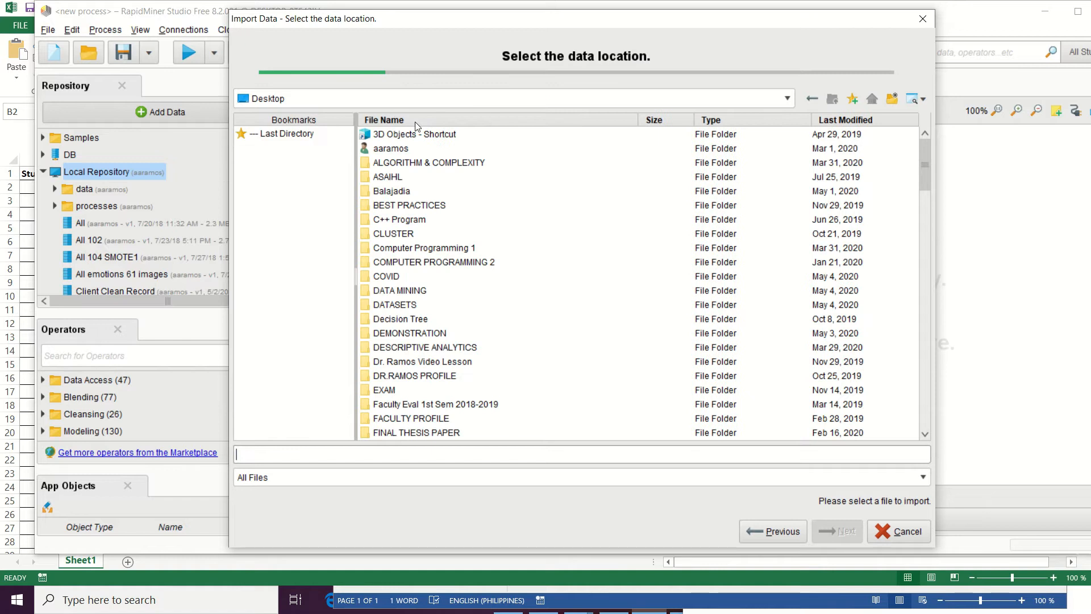
{"action": "double_click", "coordinate": [404, 307]}
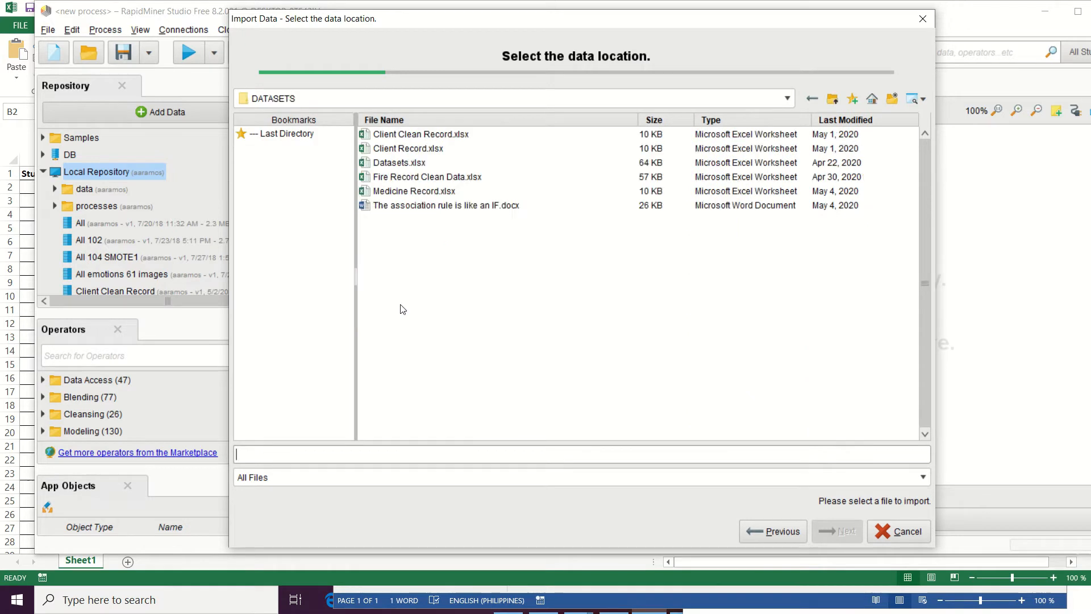
{"action": "left_click", "coordinate": [420, 192]}
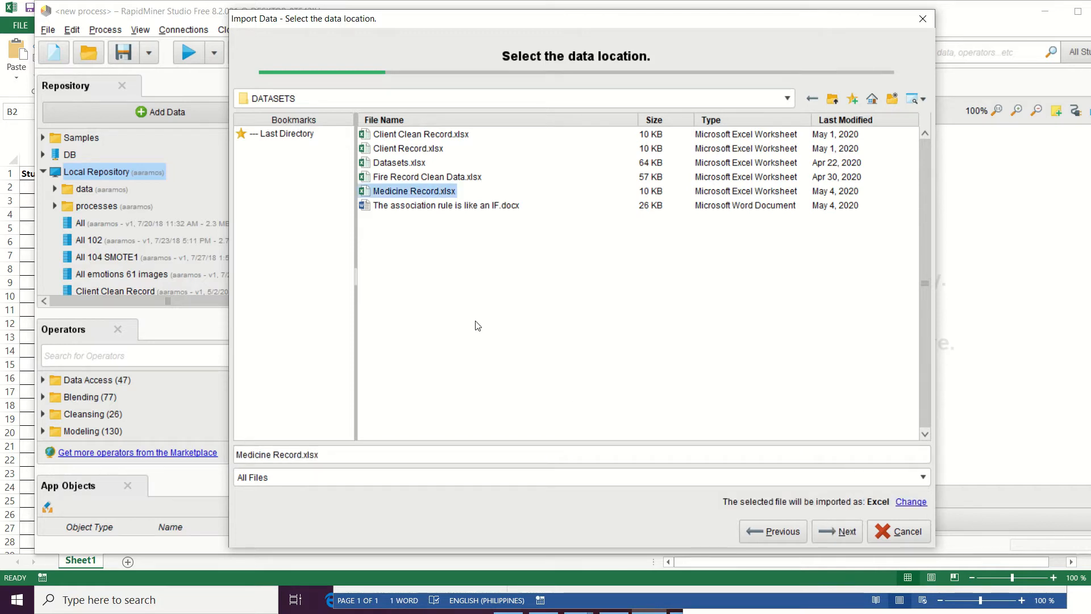
{"action": "left_click", "coordinate": [842, 531]}
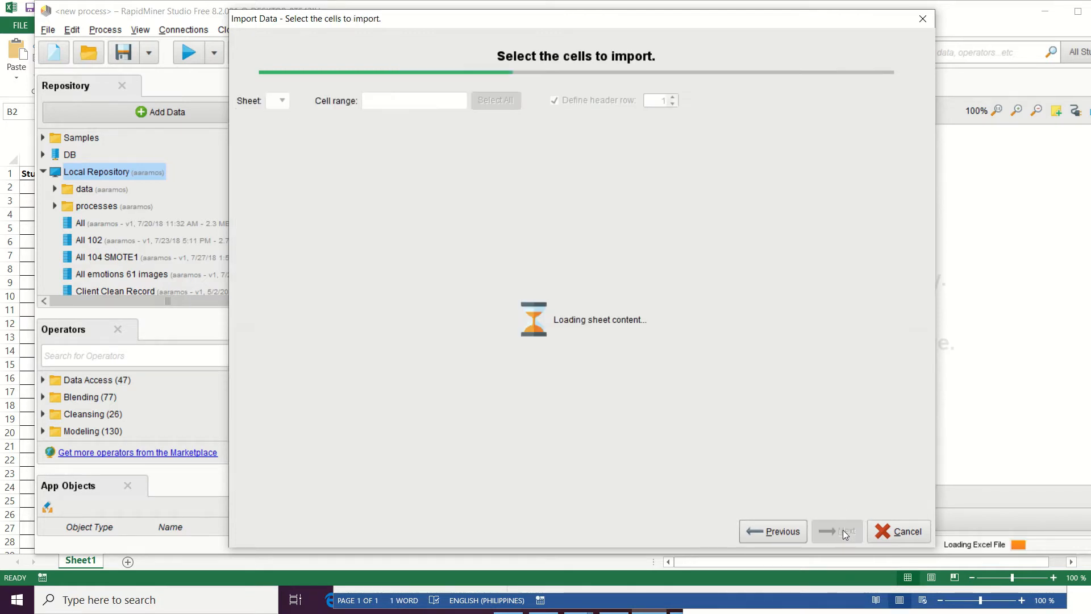
Step: Accept the default cell selection and column formats, and store the data as Medicine Record in the Local Repository
{"action": "left_click", "coordinate": [837, 532]}
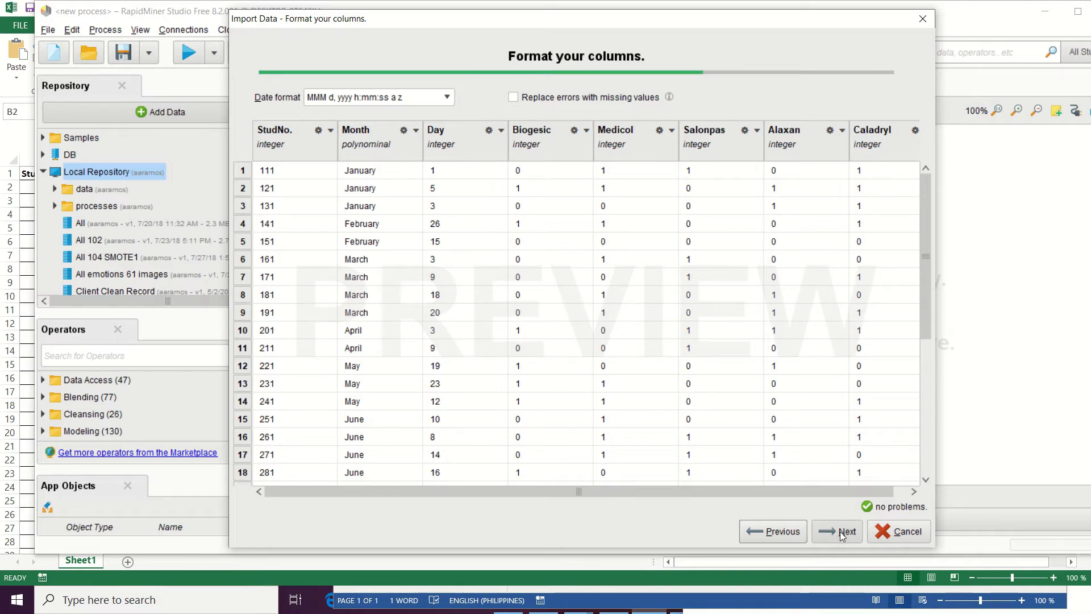
{"action": "left_click", "coordinate": [842, 537]}
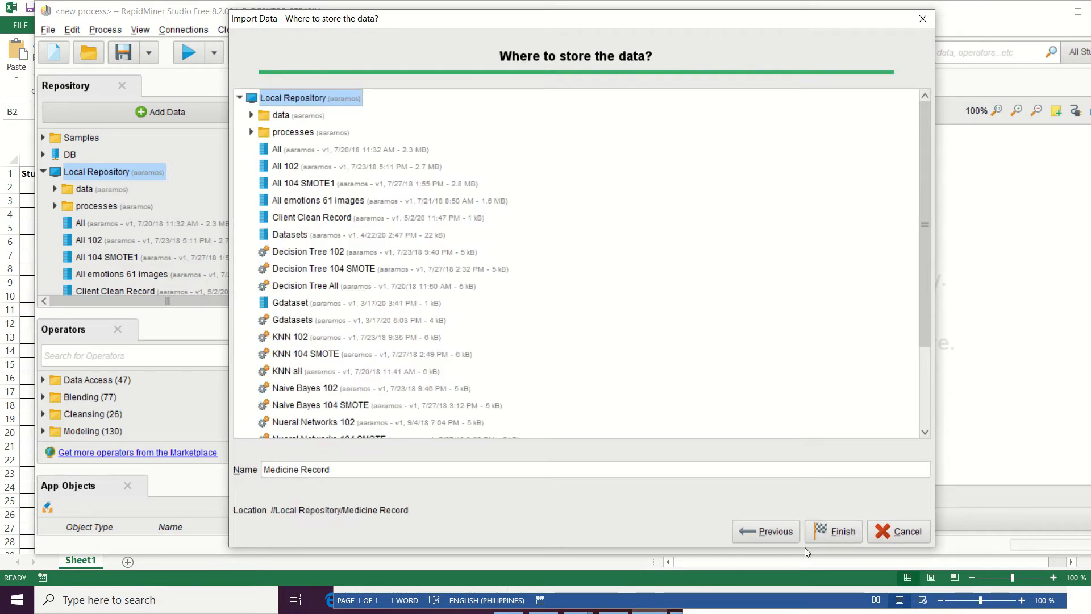
{"action": "left_click", "coordinate": [831, 541]}
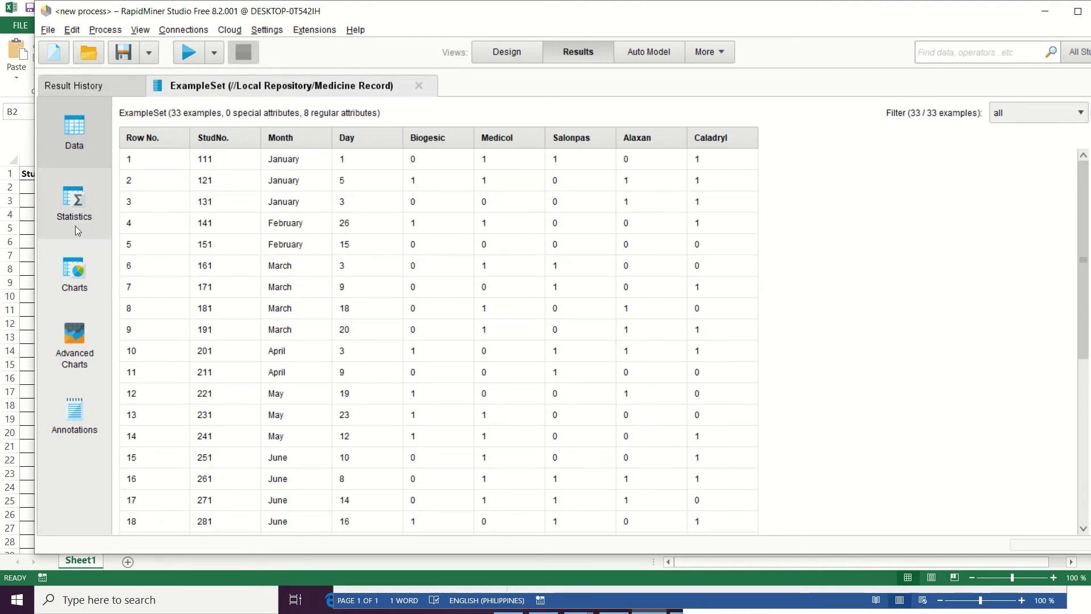
Step: Examine the statistics of the imported data, expanding the charts for StudNo., Month, Day, Biogesic and Medicol
{"action": "left_click", "coordinate": [78, 204]}
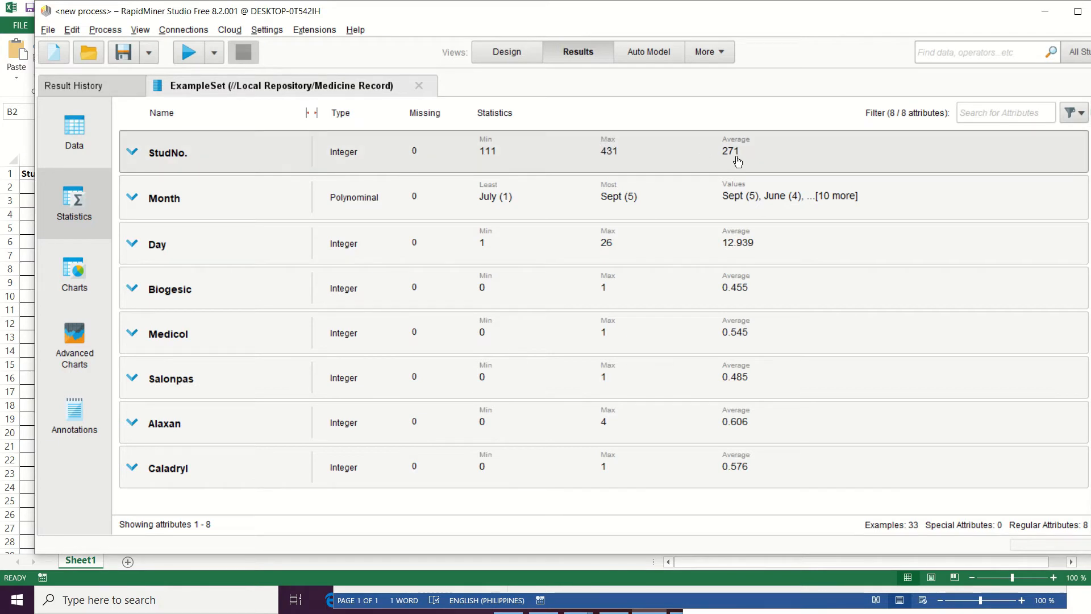
{"action": "left_click", "coordinate": [487, 168]}
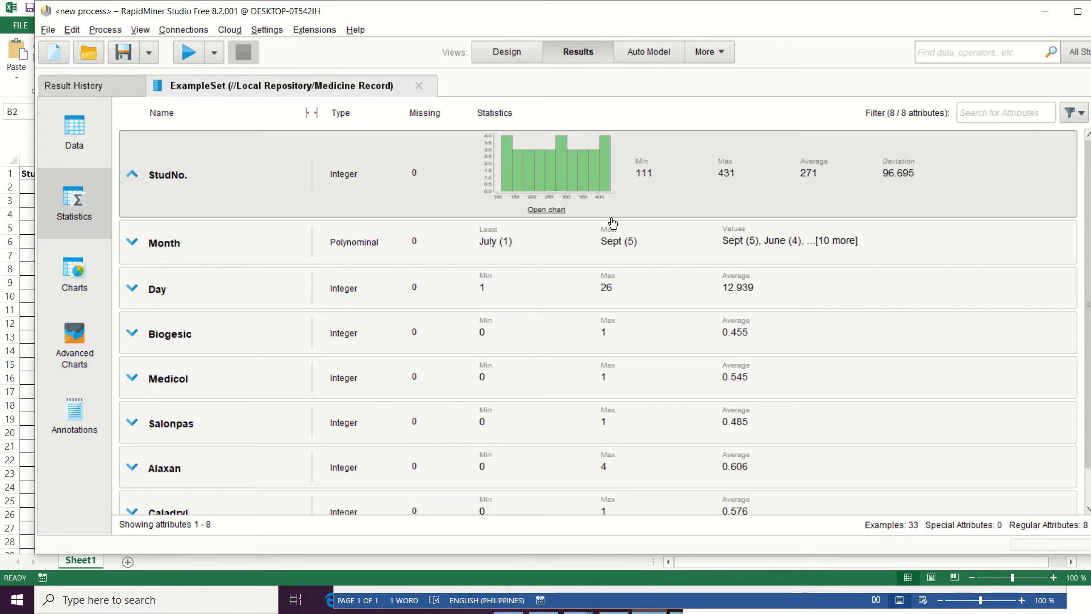
{"action": "left_click", "coordinate": [514, 261]}
{"action": "left_click", "coordinate": [540, 337]}
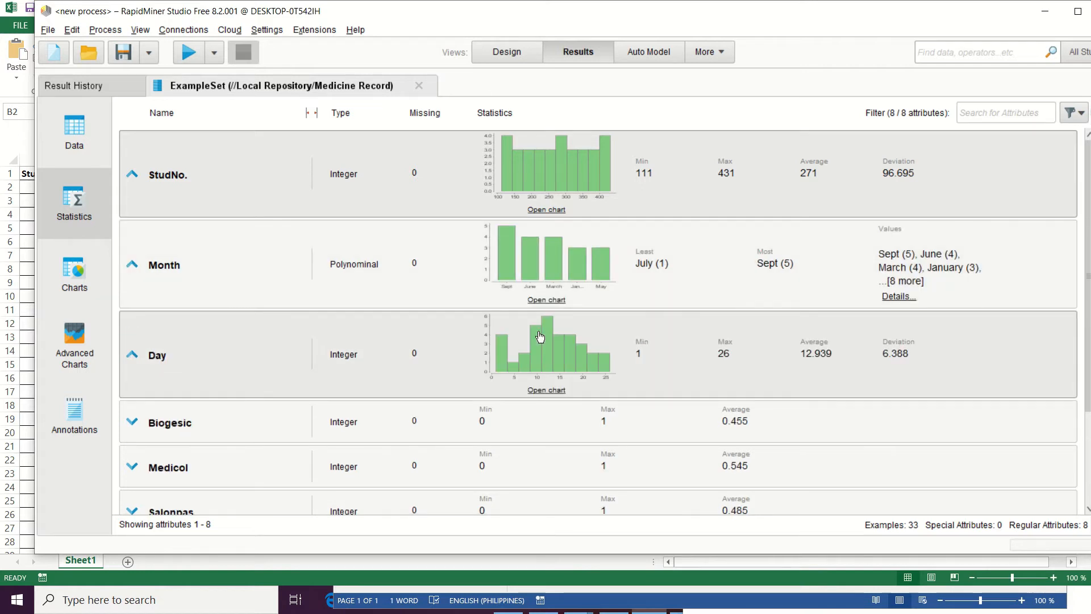
{"action": "scroll", "coordinate": [536, 414], "scroll_direction": "down", "scroll_amount": 1}
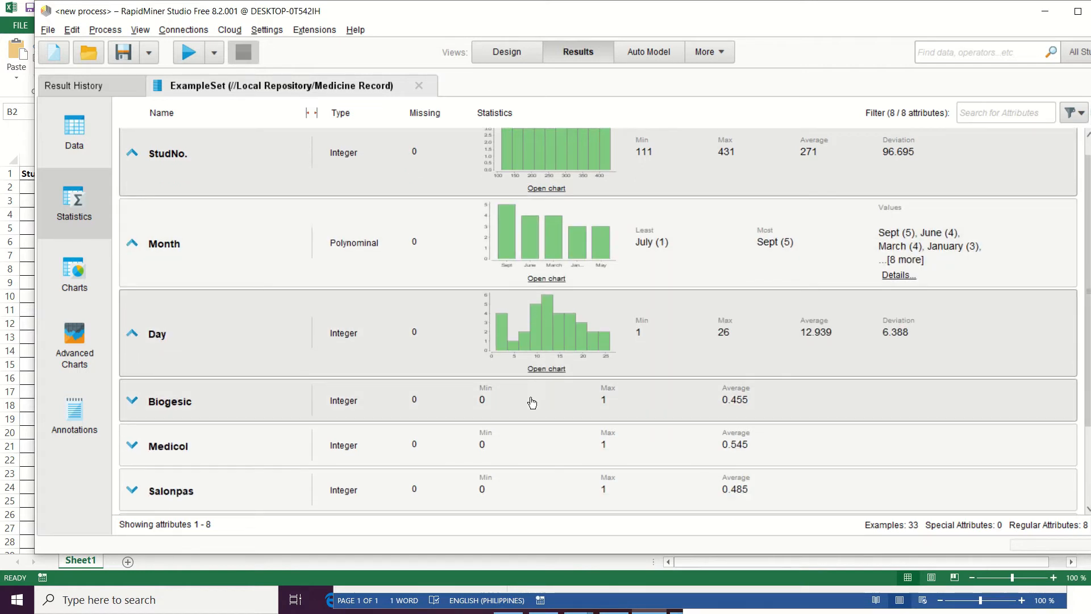
{"action": "left_click", "coordinate": [532, 403]}
{"action": "left_click", "coordinate": [523, 464]}
{"action": "scroll", "coordinate": [513, 488], "scroll_direction": "down", "scroll_amount": 4}
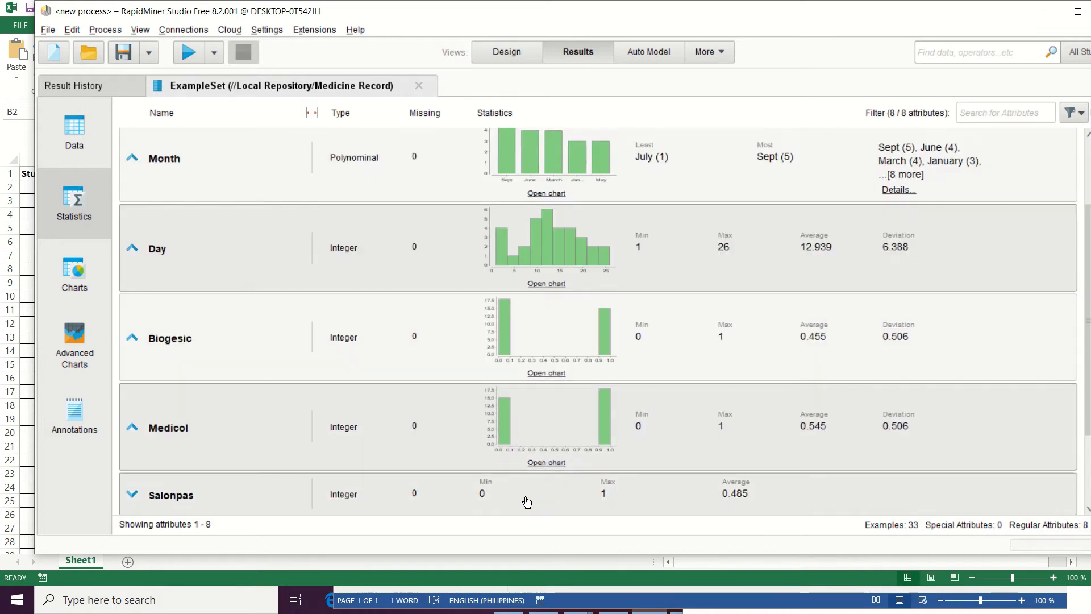
{"action": "scroll", "coordinate": [512, 273], "scroll_direction": "up", "scroll_amount": 5}
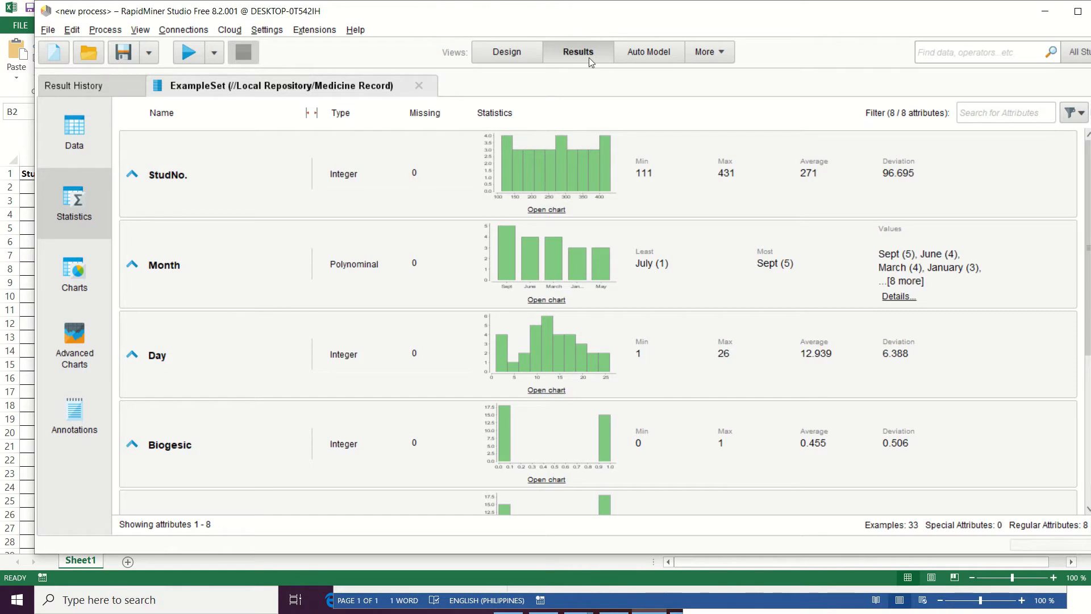
Step: Add the Medicine Record dataset to the process design and place a Select Attributes operator beside it
{"action": "left_click", "coordinate": [505, 53]}
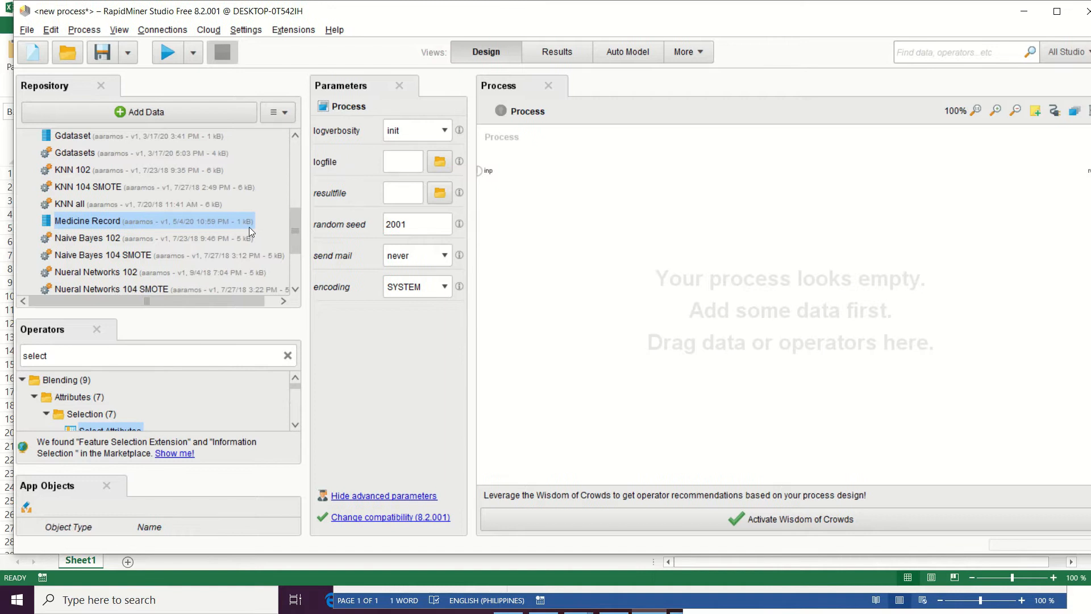
{"action": "left_click_drag", "start_coordinate": [85, 223], "coordinate": [561, 166]}
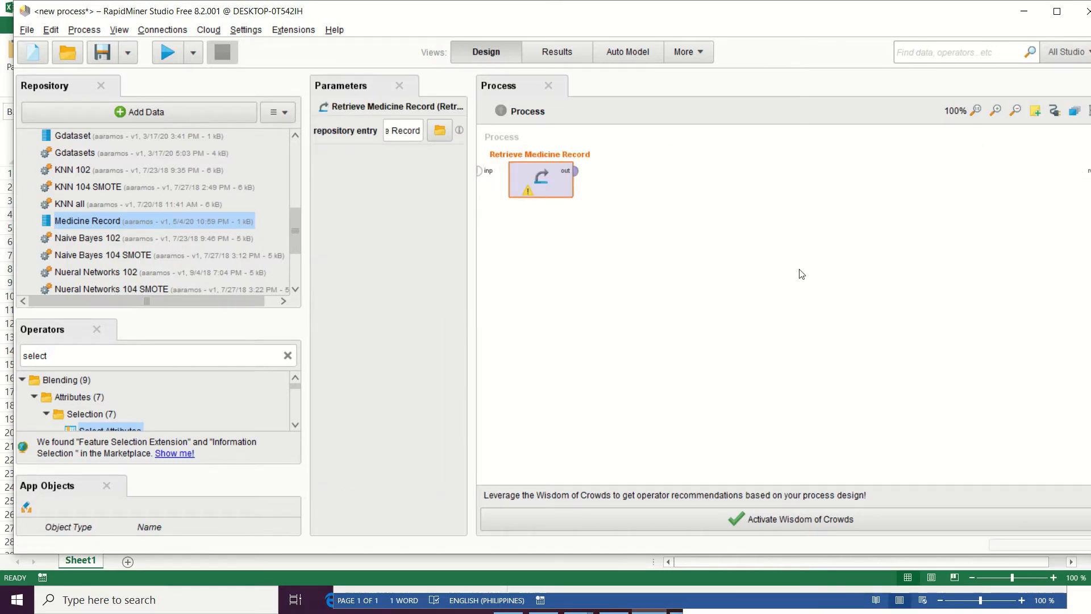
{"action": "double_click", "coordinate": [97, 354]}
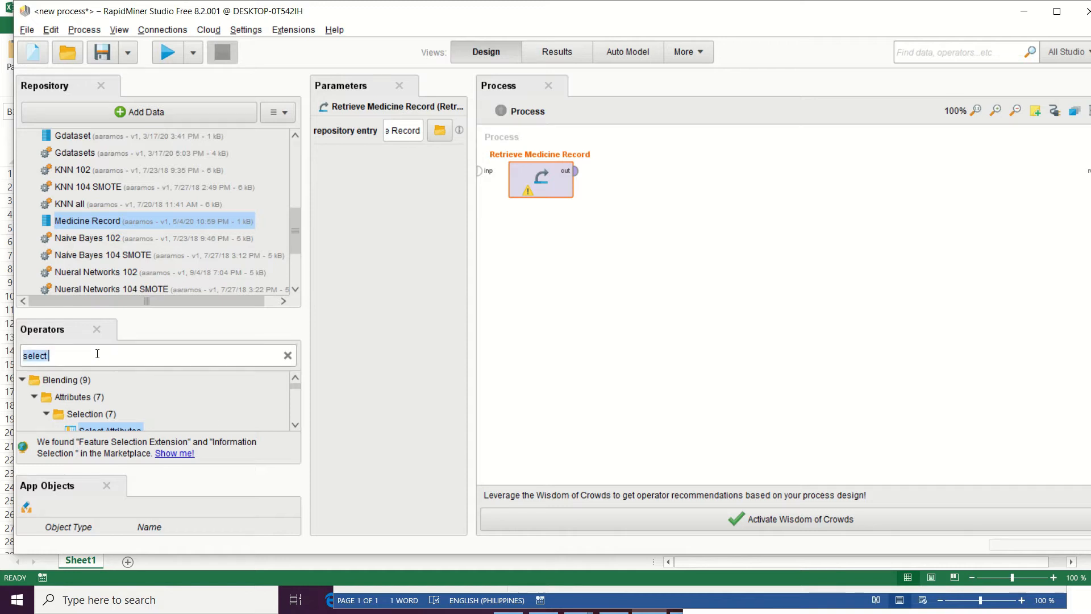
{"action": "key", "text": "BackSpace"}
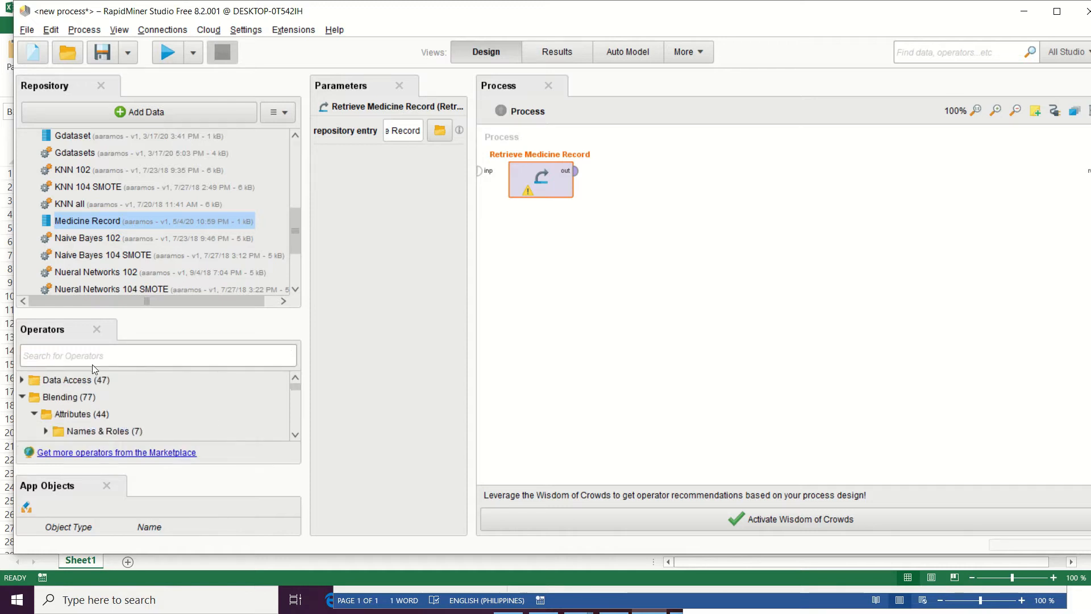
{"action": "type", "text": "select attributes"}
{"action": "left_click_drag", "start_coordinate": [91, 431], "coordinate": [594, 287]}
{"action": "left_click_drag", "start_coordinate": [721, 196], "coordinate": [720, 196]}
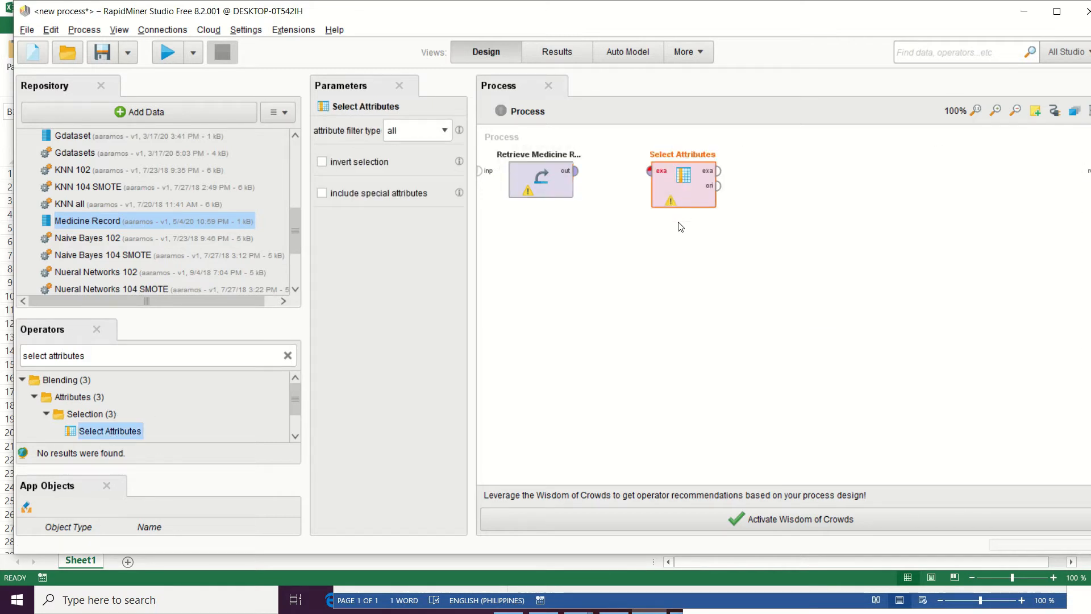
Step: Connect the Retrieve Medicine Record output to the Select Attributes input and set the attribute filter type to subset
{"action": "left_click", "coordinate": [576, 170]}
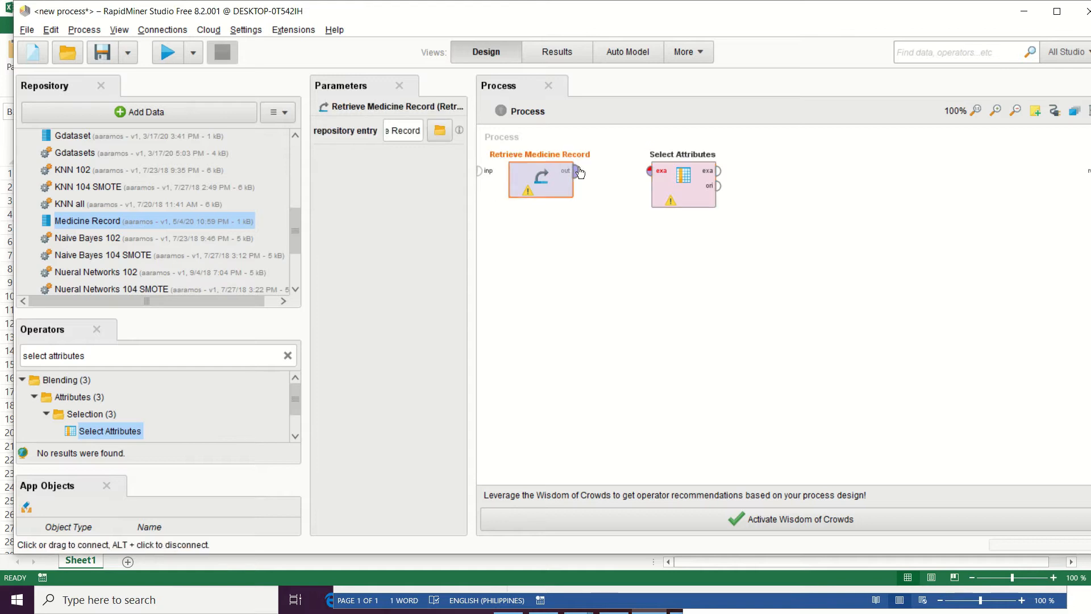
{"action": "left_click", "coordinate": [650, 171]}
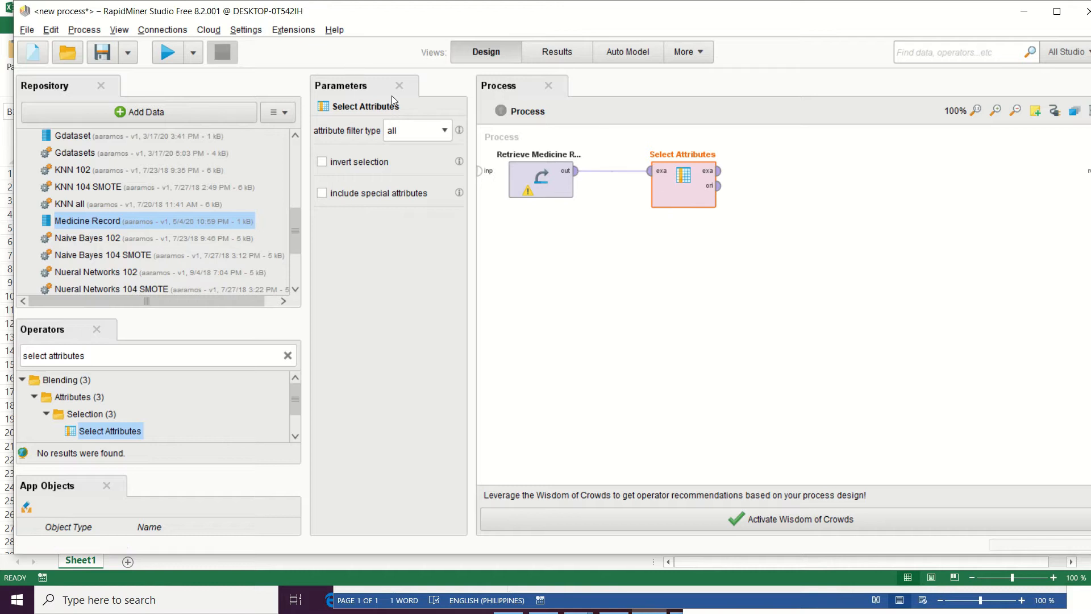
{"action": "left_click", "coordinate": [443, 132]}
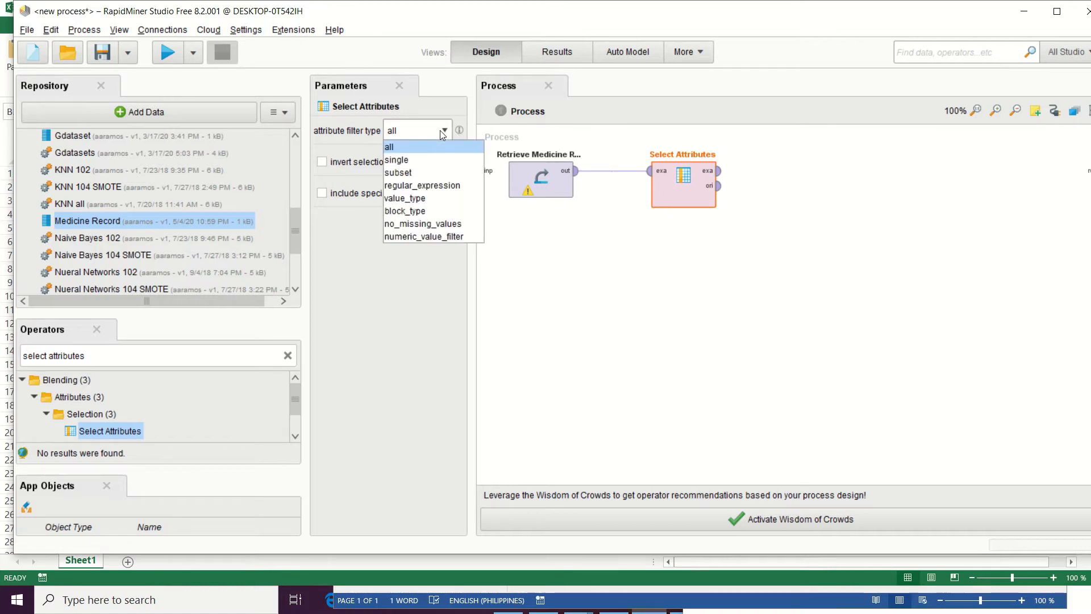
{"action": "left_click", "coordinate": [409, 172]}
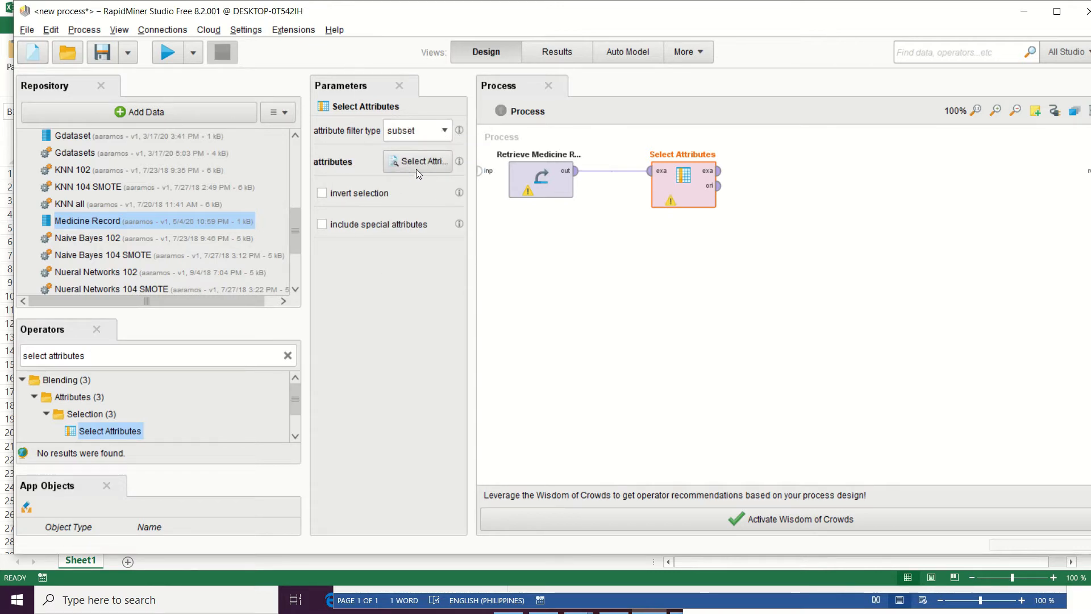
Step: Choose Alaxan, Biogesic, Caladryl, Medicol and Salonpas as the attribute subset for the Select Attributes operator and apply the selection
{"action": "left_click", "coordinate": [417, 163]}
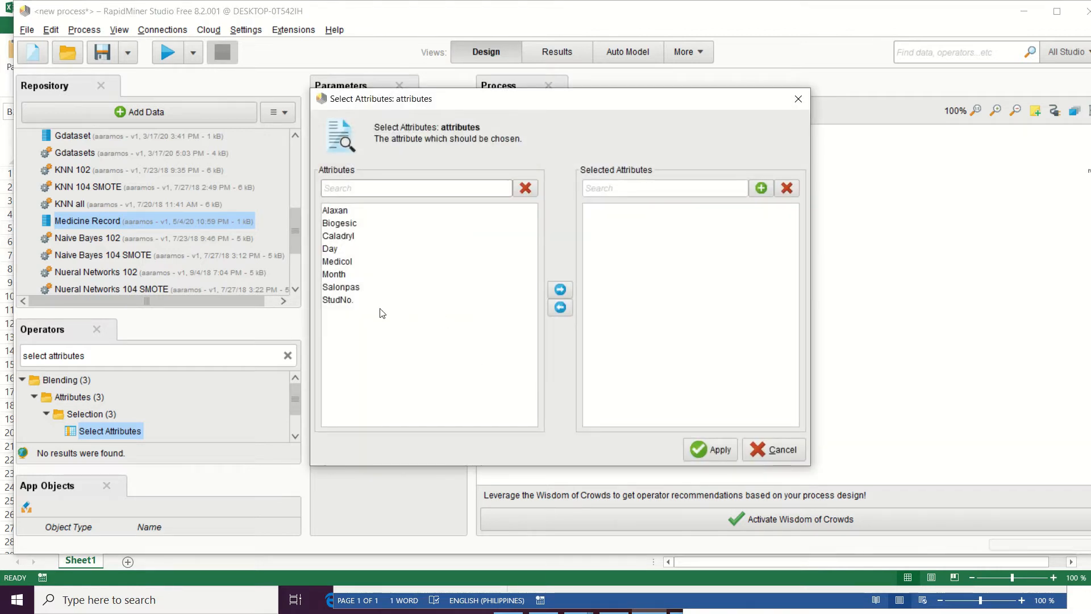
{"action": "left_click", "coordinate": [336, 211]}
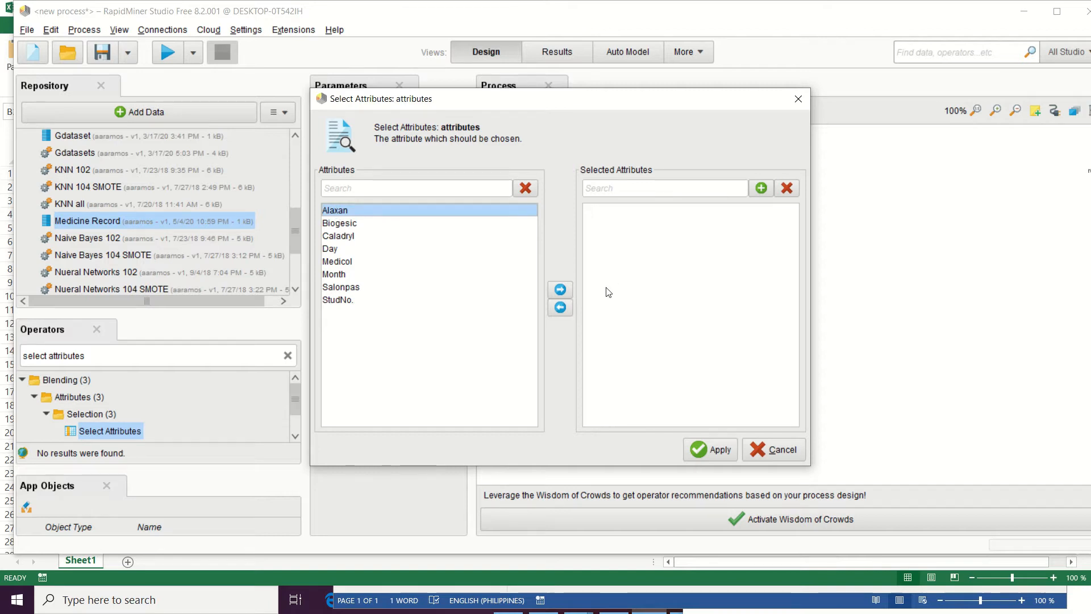
{"action": "left_click", "coordinate": [559, 289]}
{"action": "left_click", "coordinate": [339, 211]}
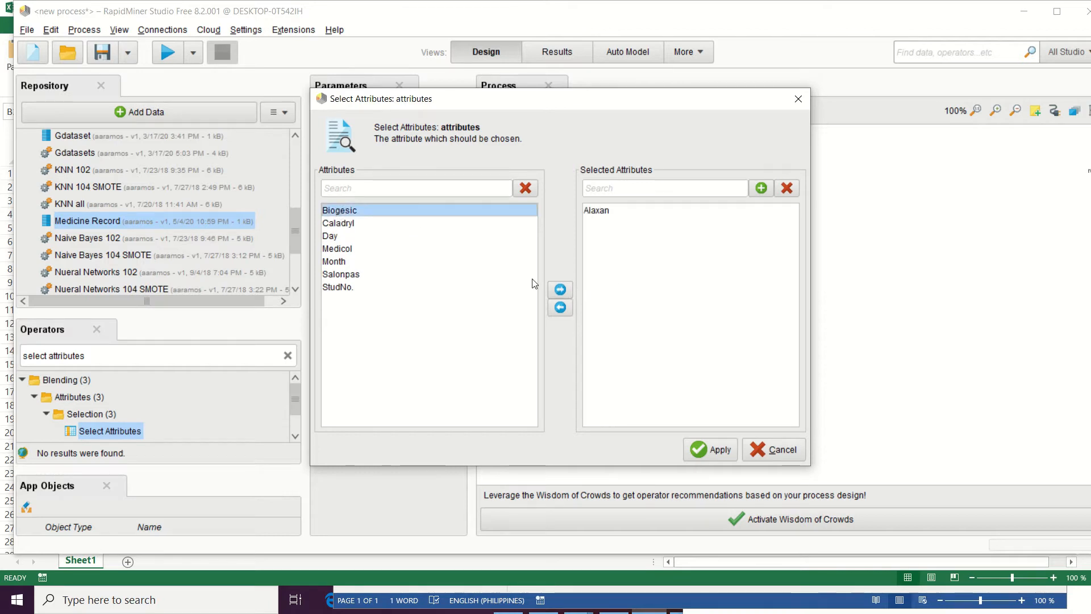
{"action": "left_click", "coordinate": [559, 289]}
{"action": "left_click", "coordinate": [336, 211]}
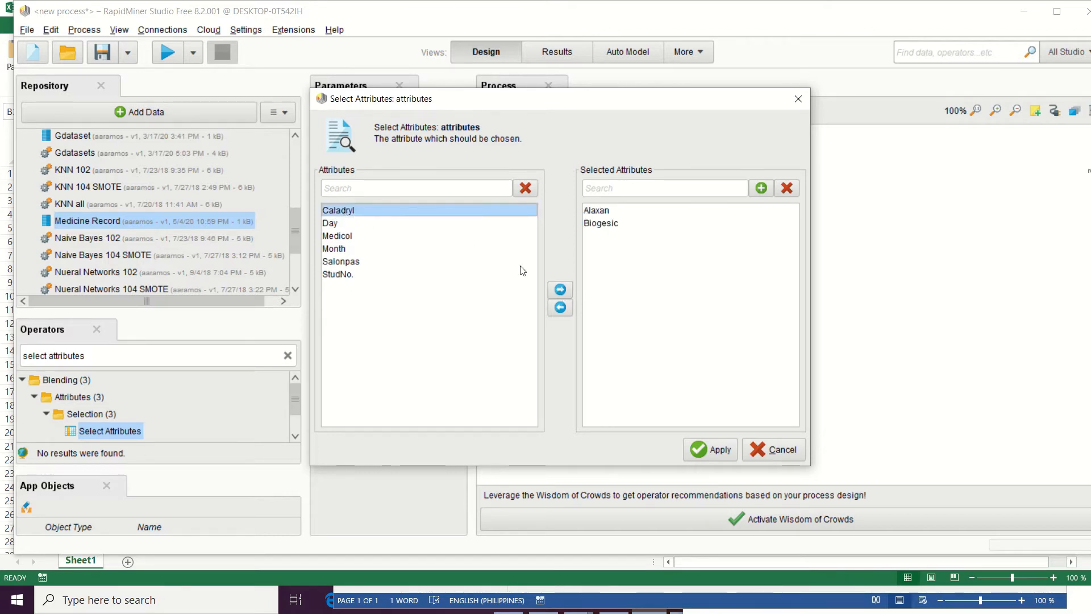
{"action": "left_click", "coordinate": [560, 289]}
{"action": "left_click", "coordinate": [341, 223]}
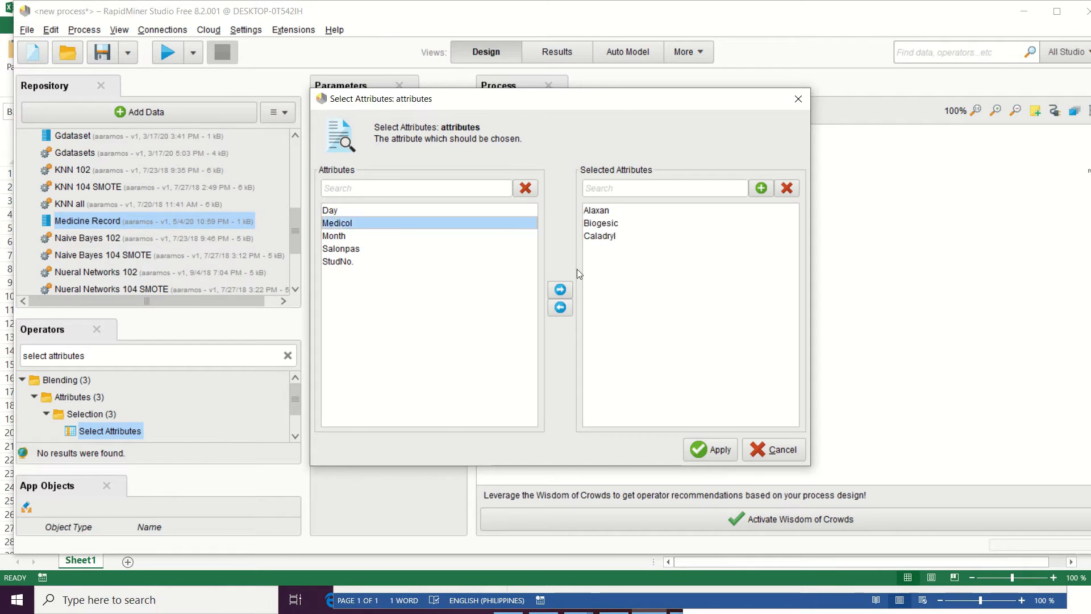
{"action": "left_click", "coordinate": [559, 289]}
{"action": "left_click", "coordinate": [341, 236]}
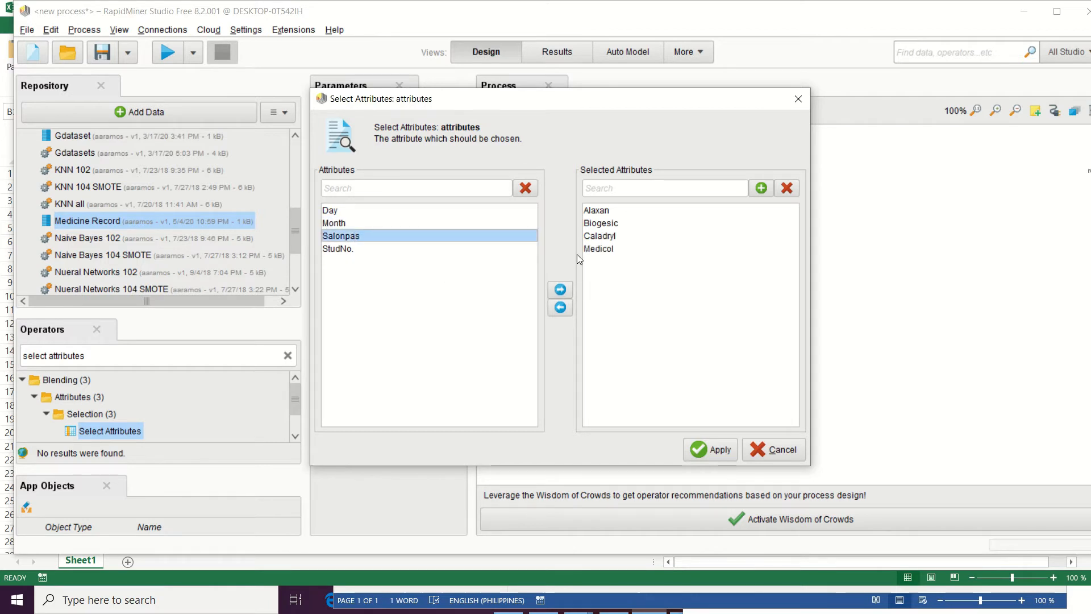
{"action": "left_click", "coordinate": [559, 291]}
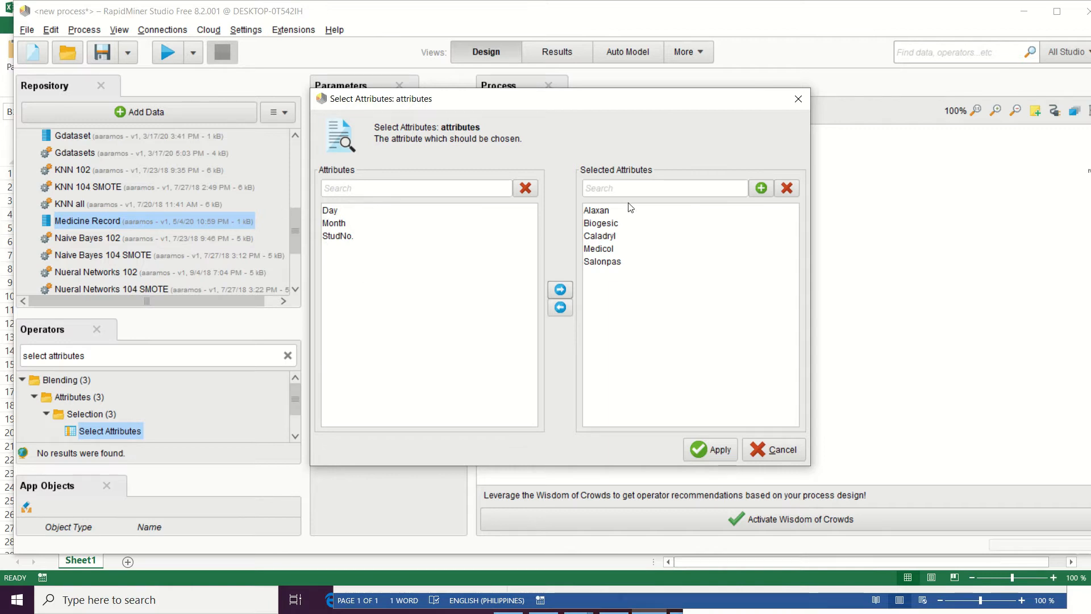
{"action": "left_click", "coordinate": [708, 451]}
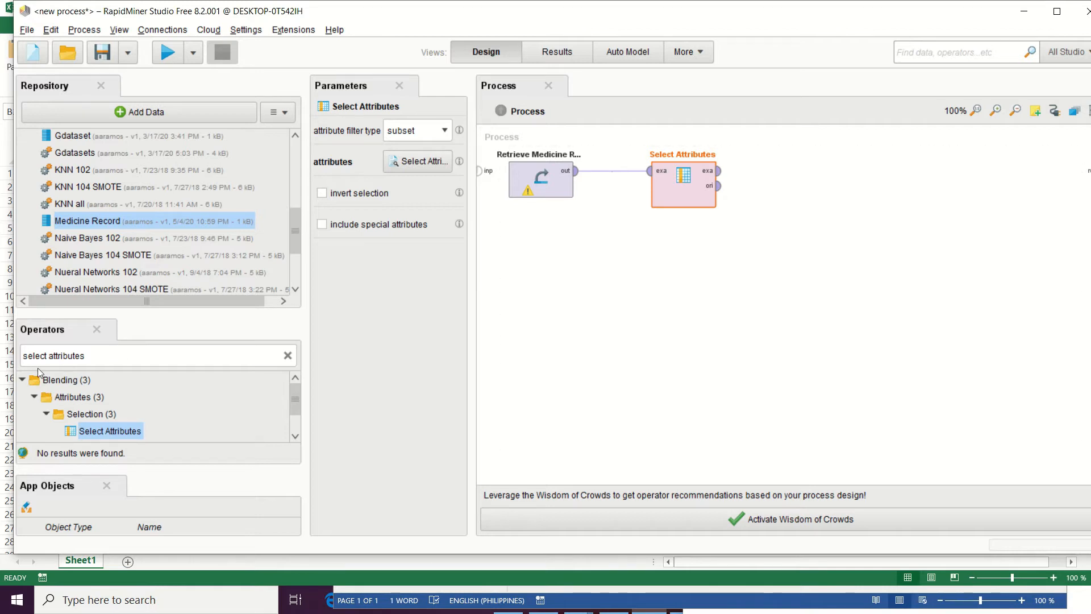
Step: Add an FP-Growth operator beside Select Attributes and connect the Select Attributes example output to its input
{"action": "left_click", "coordinate": [100, 353]}
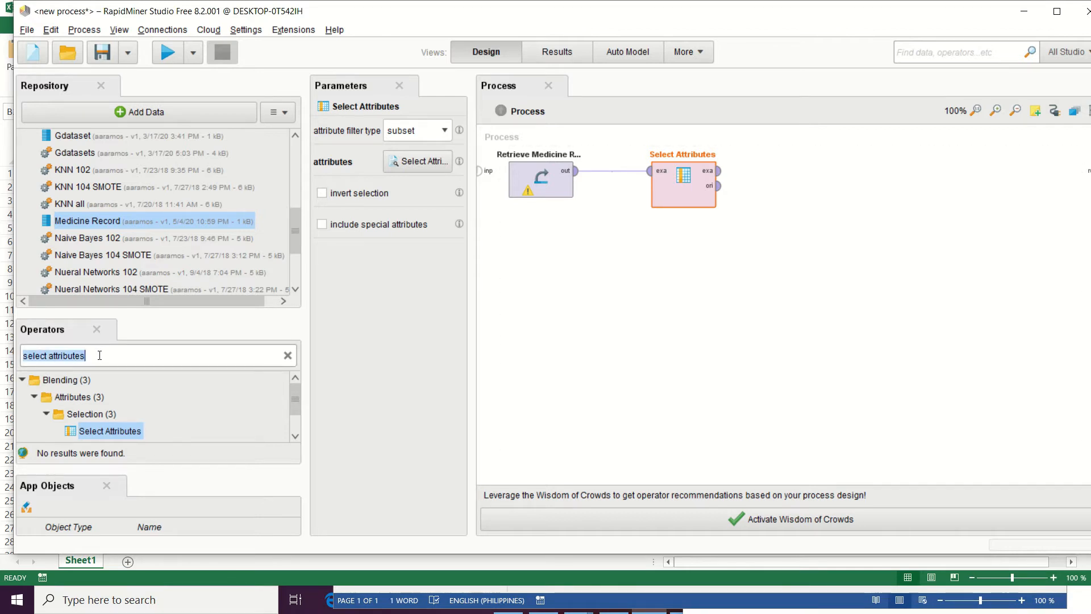
{"action": "type", "text": "f"}
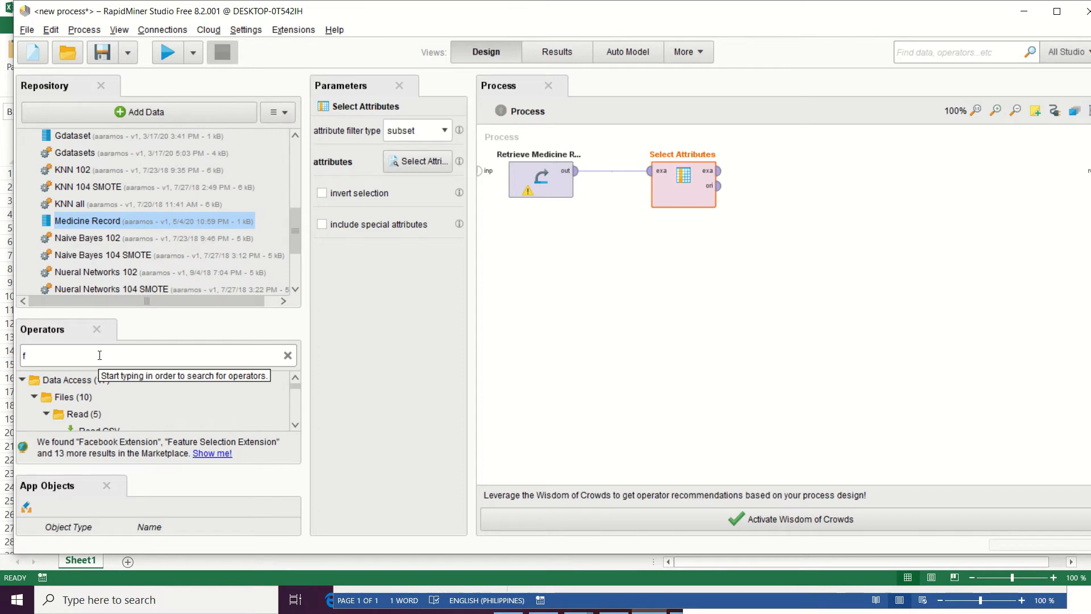
{"action": "type", "text": "p"}
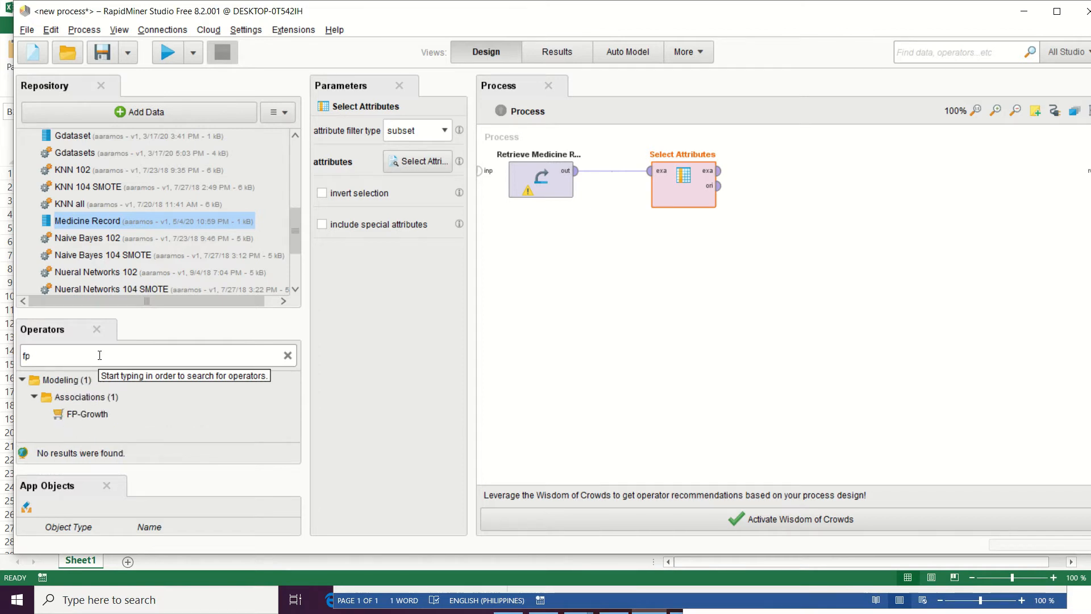
{"action": "left_click", "coordinate": [103, 414]}
{"action": "left_click_drag", "start_coordinate": [103, 413], "coordinate": [796, 169]}
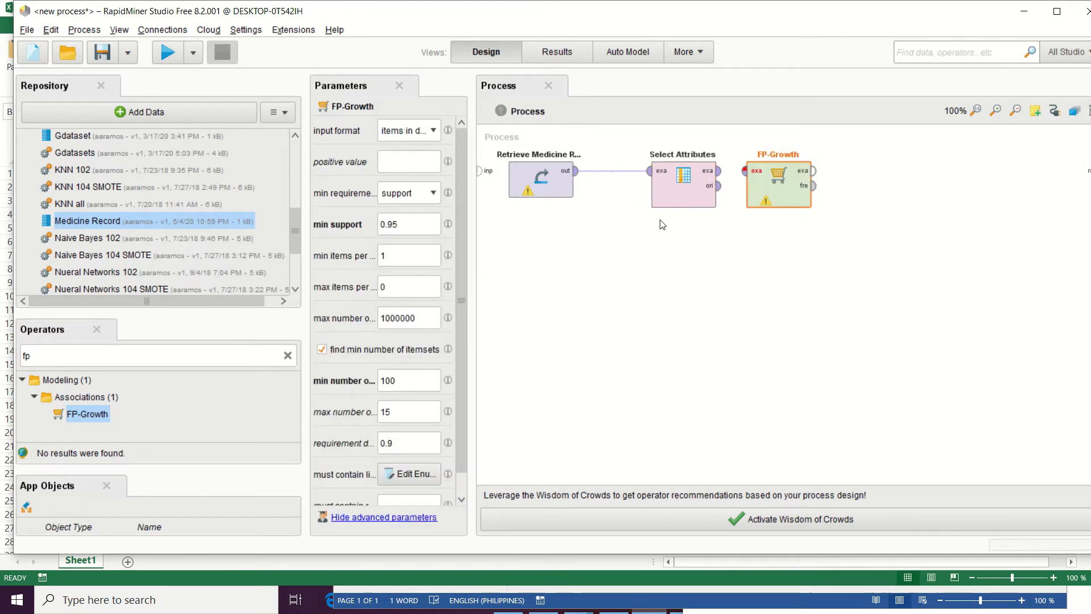
{"action": "left_click", "coordinate": [720, 172]}
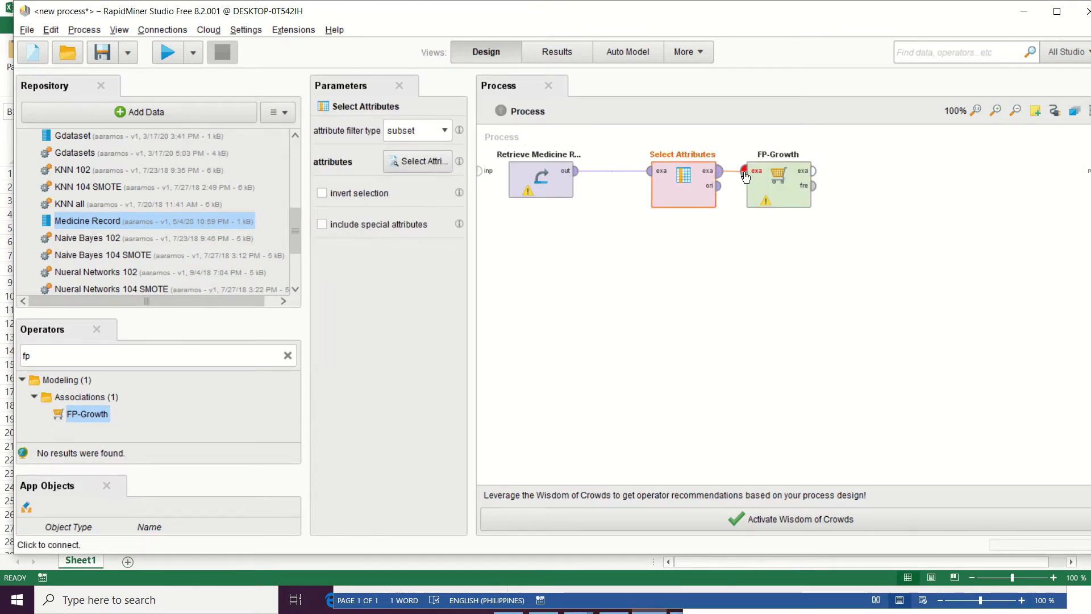
{"action": "left_click", "coordinate": [745, 171]}
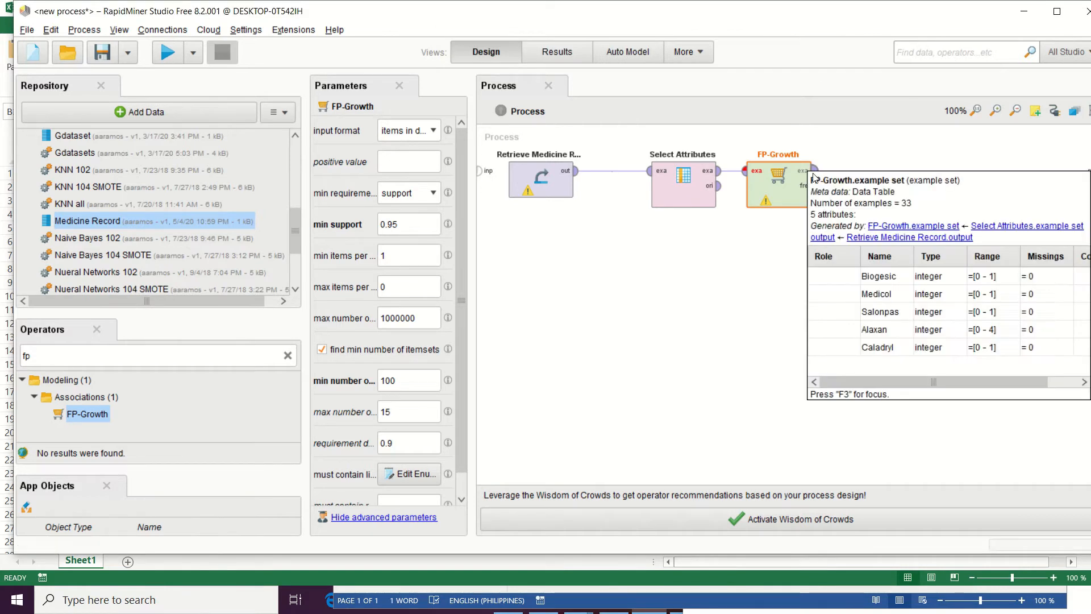
Step: Check the FP-Growth warning, remove its connection from Select Attributes, and move the FP-Growth operator down out of the way
{"action": "left_click", "coordinate": [765, 203]}
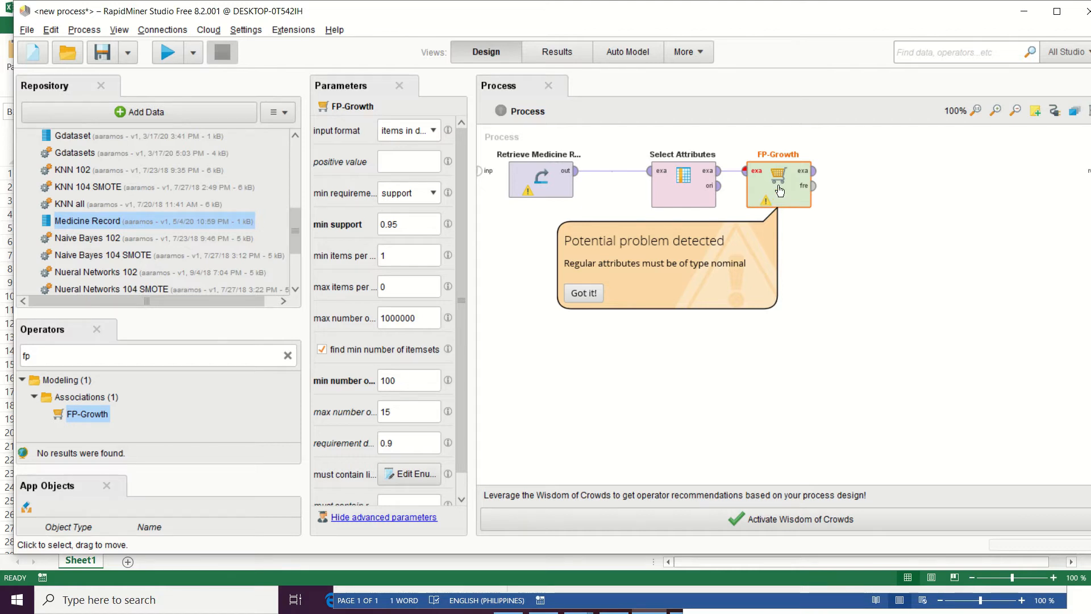
{"action": "left_click", "coordinate": [730, 170]}
{"action": "left_click_drag", "start_coordinate": [780, 199], "coordinate": [926, 339]}
{"action": "left_click", "coordinate": [781, 283]}
Step: Add a Numerical to Binominal operator after Select Attributes, with the Select Attributes example output connected to its input
{"action": "left_click", "coordinate": [103, 357]}
{"action": "key", "text": "BackSpace"}
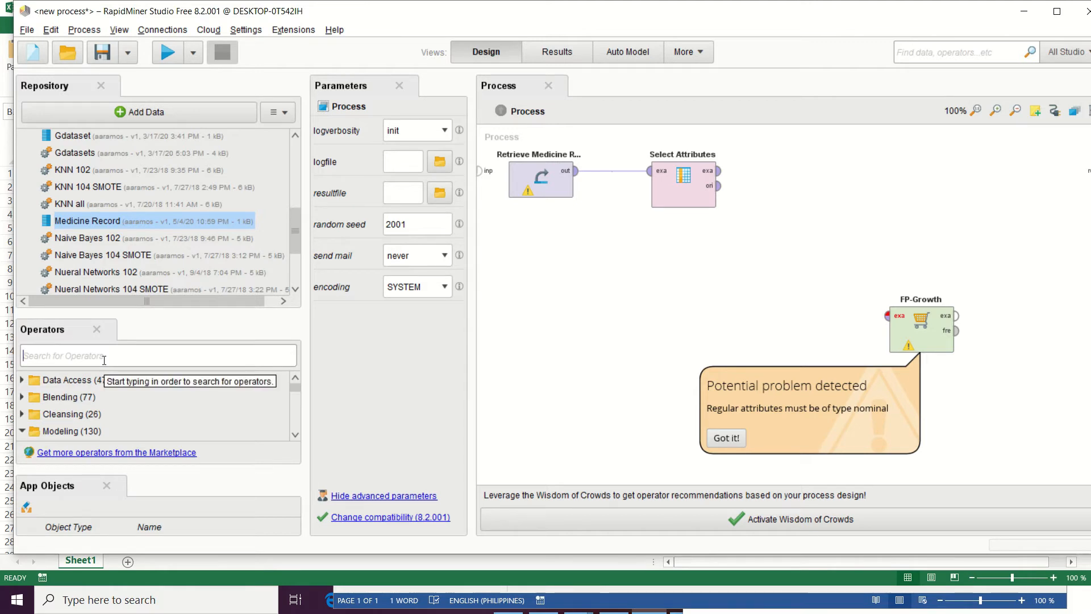
{"action": "type", "text": "num"}
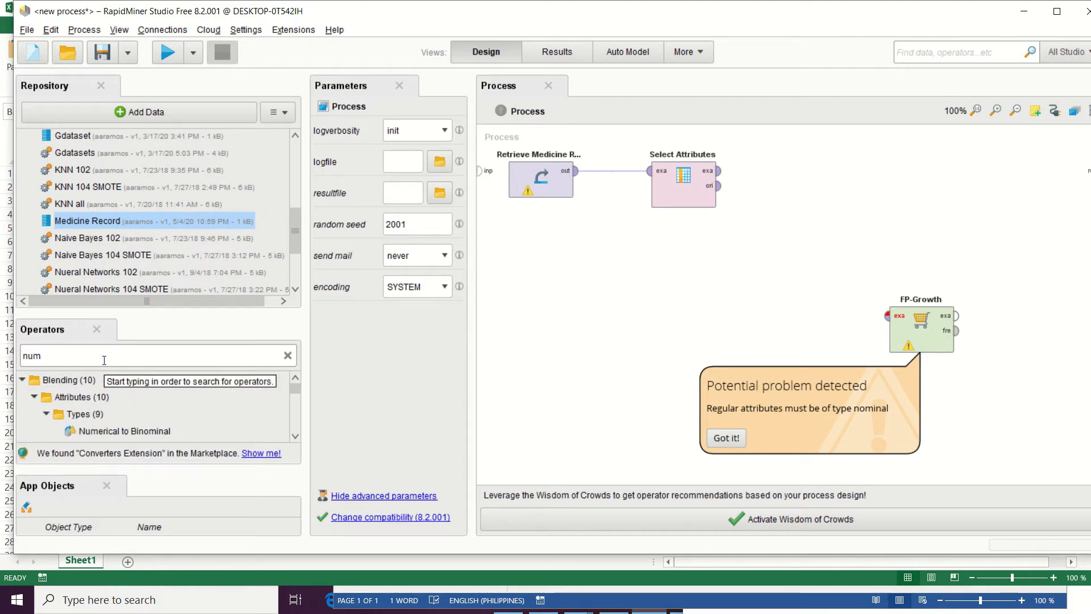
{"action": "type", "text": "er"}
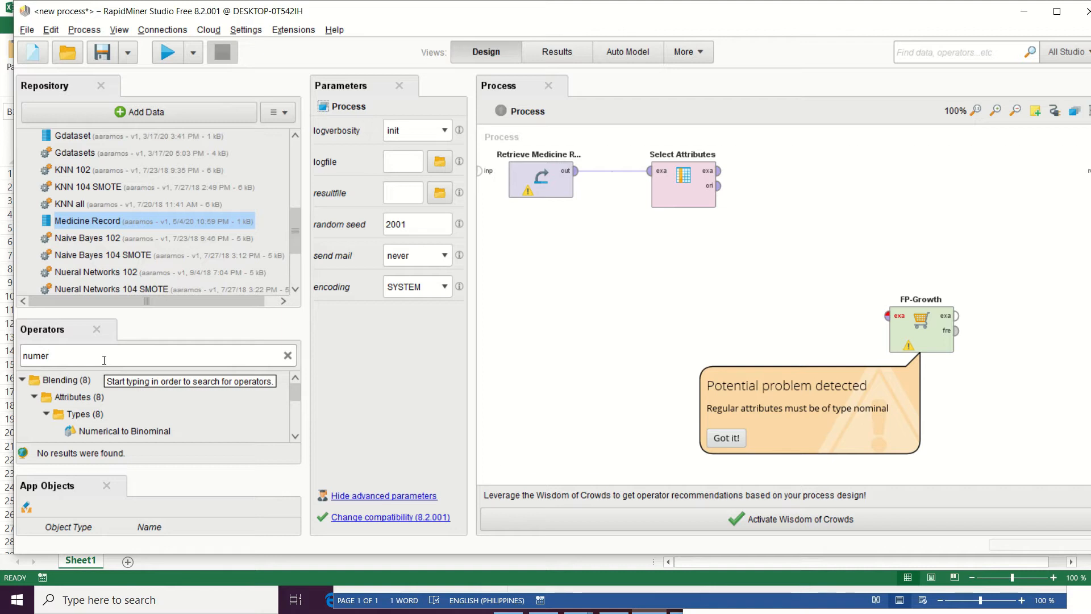
{"action": "left_click_drag", "start_coordinate": [149, 431], "coordinate": [151, 432]}
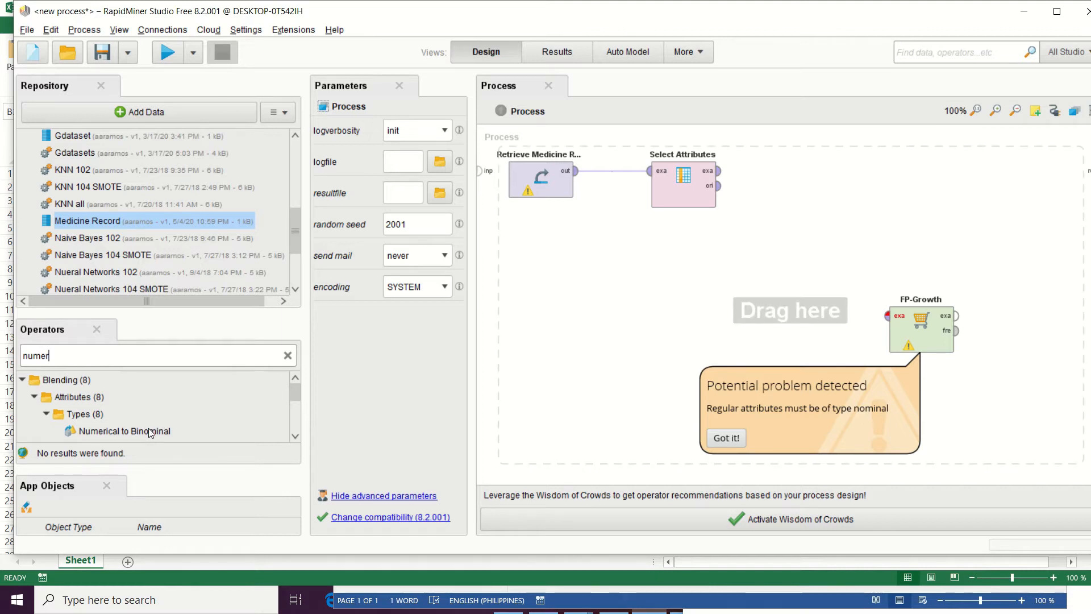
{"action": "scroll", "coordinate": [151, 431], "scroll_direction": "down", "scroll_amount": 3}
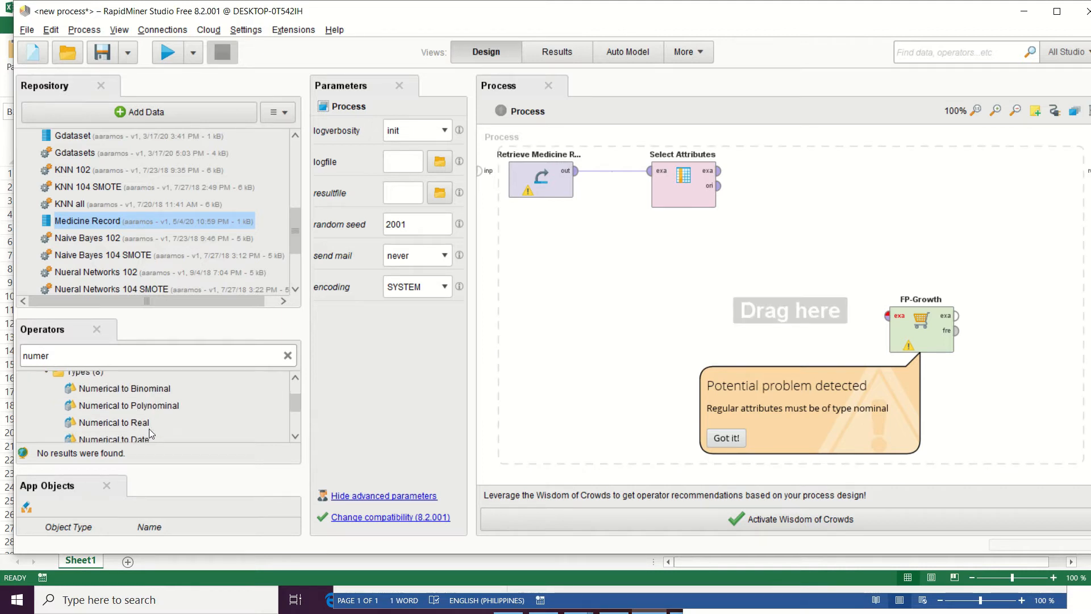
{"action": "scroll", "coordinate": [150, 421], "scroll_direction": "down", "scroll_amount": 1}
{"action": "scroll", "coordinate": [150, 421], "scroll_direction": "up", "scroll_amount": 1}
{"action": "scroll", "coordinate": [146, 432], "scroll_direction": "down", "scroll_amount": 1}
{"action": "scroll", "coordinate": [166, 423], "scroll_direction": "down", "scroll_amount": 1}
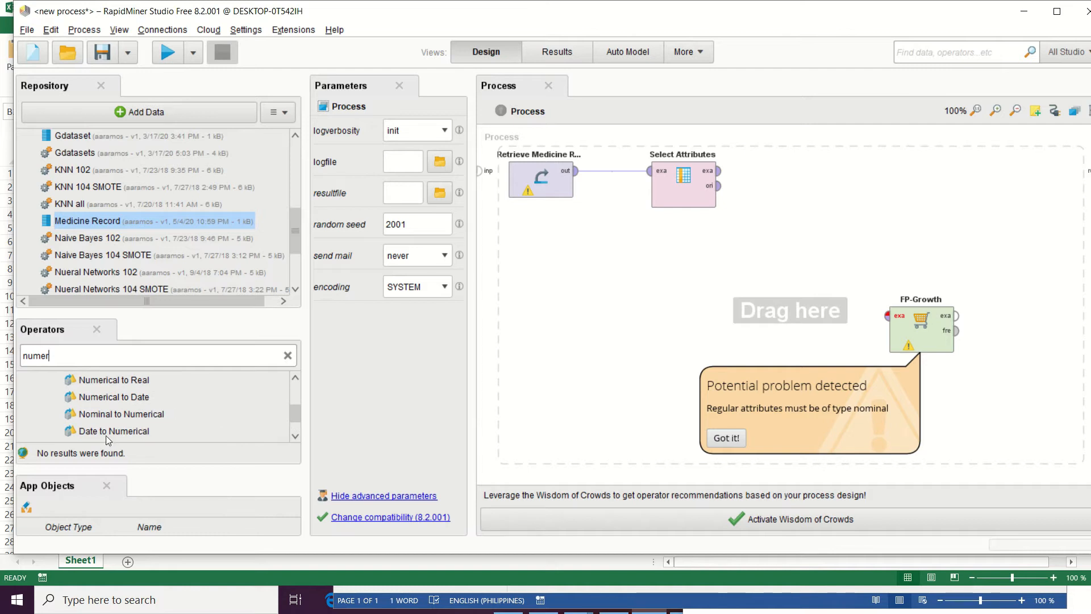
{"action": "scroll", "coordinate": [149, 432], "scroll_direction": "up", "scroll_amount": 3}
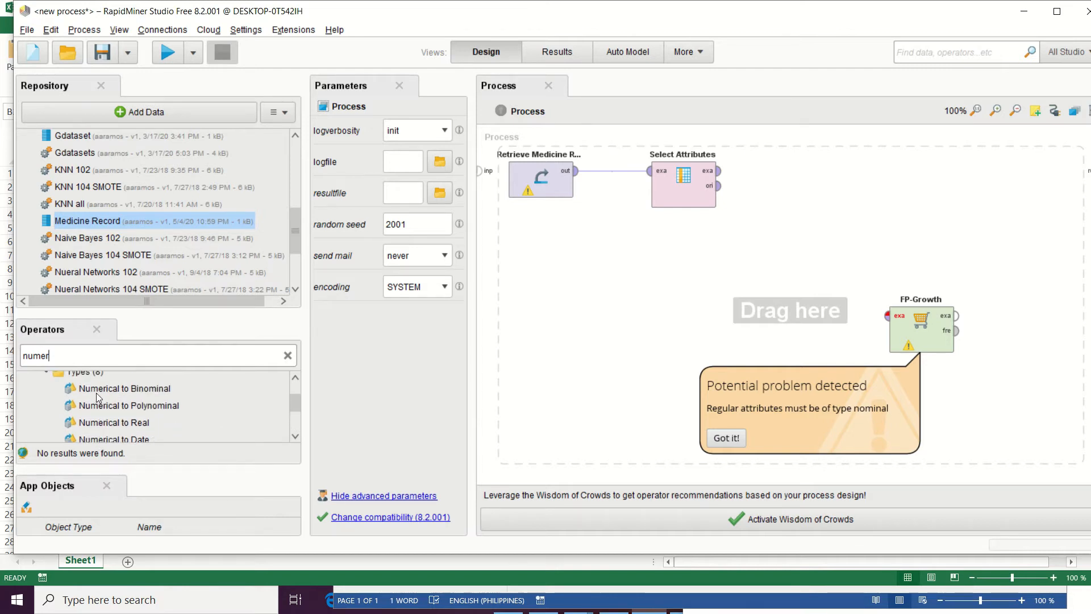
{"action": "left_click", "coordinate": [98, 393]}
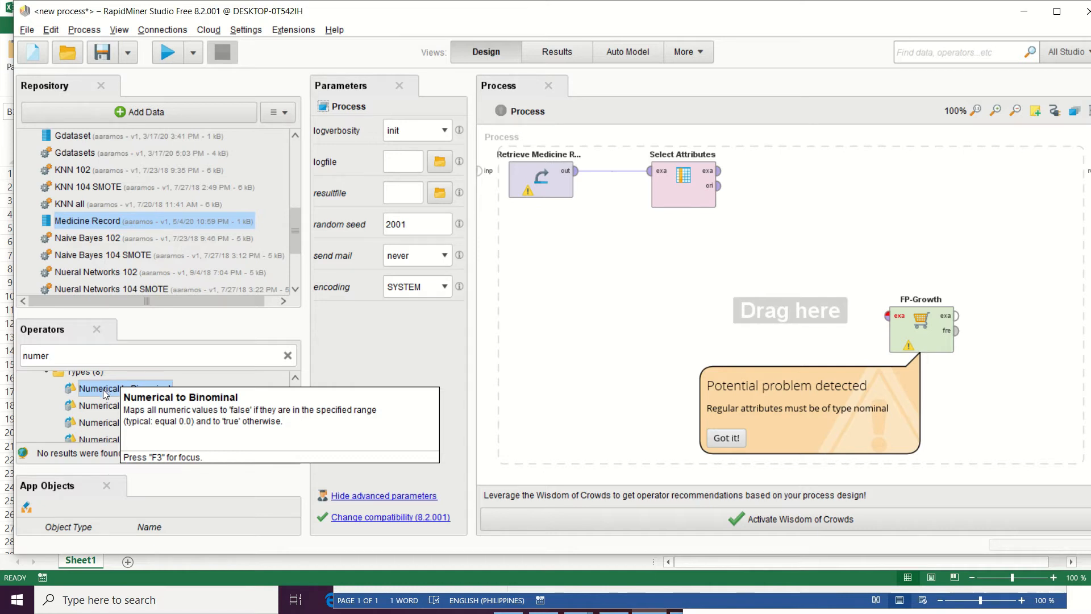
{"action": "left_click_drag", "start_coordinate": [106, 393], "coordinate": [813, 172]}
{"action": "left_click_drag", "start_coordinate": [697, 197], "coordinate": [740, 194]}
{"action": "left_click", "coordinate": [784, 192]}
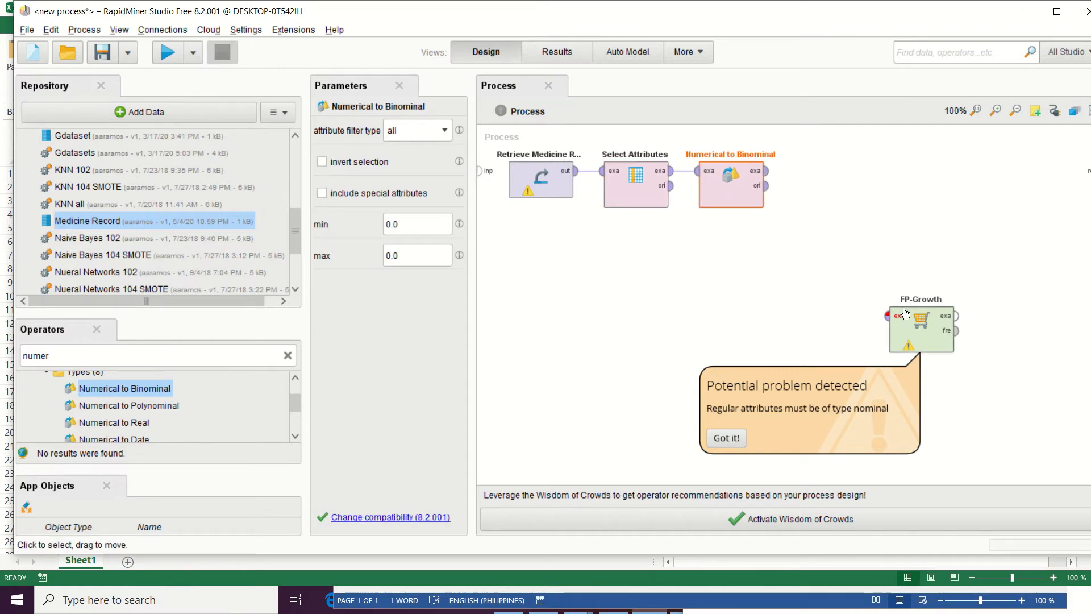
Step: Place FP-Growth beside Numerical to Binominal and connect the Numerical to Binominal example output to the FP-Growth input
{"action": "left_click_drag", "start_coordinate": [939, 344], "coordinate": [844, 209]}
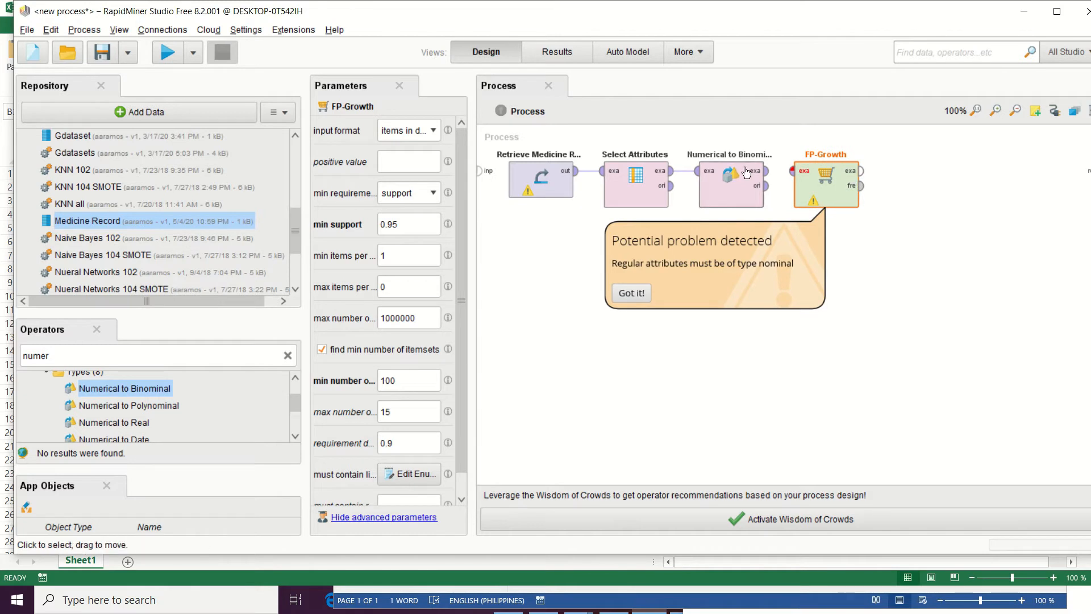
{"action": "left_click", "coordinate": [767, 170]}
{"action": "left_click", "coordinate": [796, 172]}
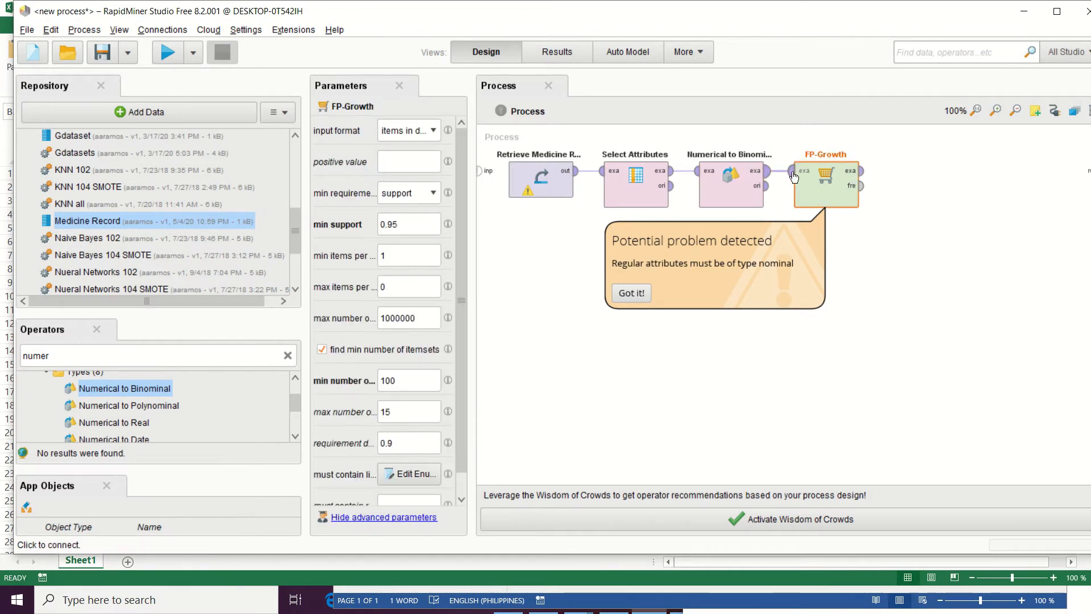
{"action": "left_click", "coordinate": [871, 296]}
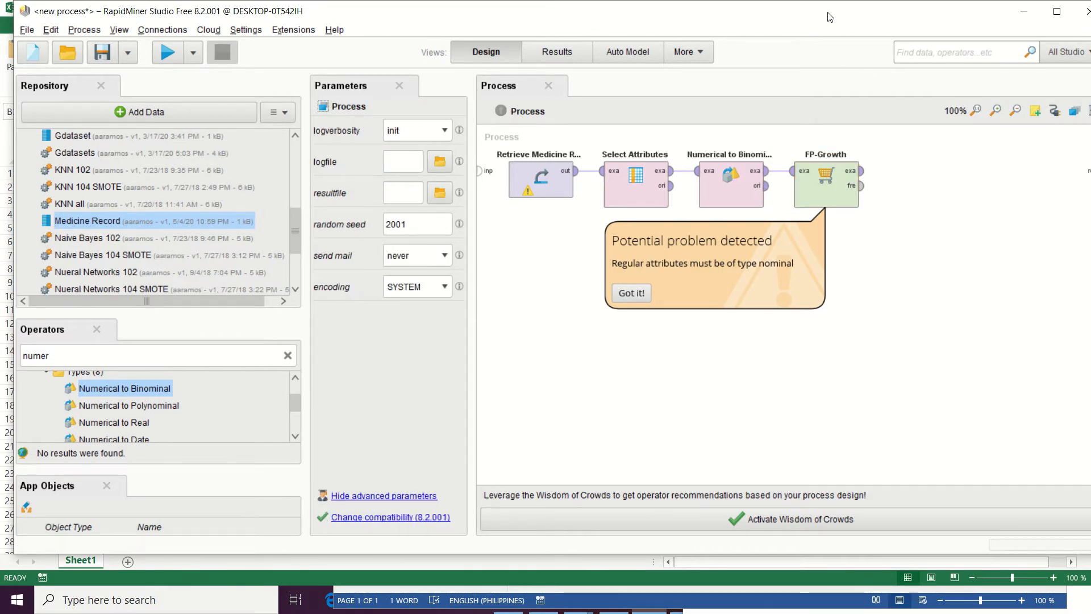
Step: Connect the exa and fre outputs of FP-Growth to the first two result ports of the process
{"action": "left_click_drag", "start_coordinate": [829, 17], "coordinate": [677, 17]}
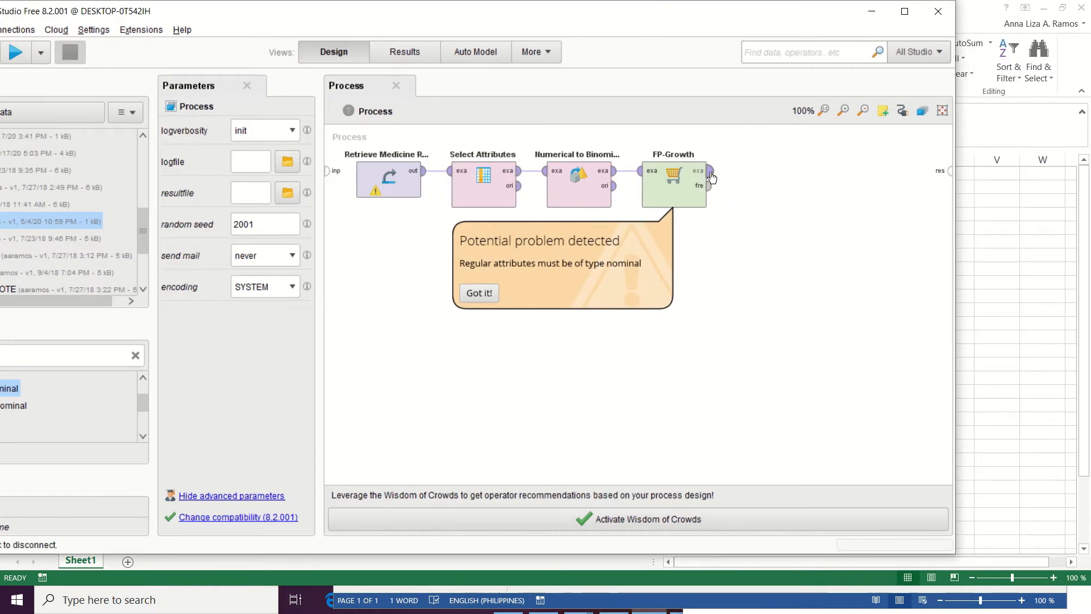
{"action": "left_click_drag", "start_coordinate": [711, 173], "coordinate": [950, 171]}
{"action": "left_click_drag", "start_coordinate": [716, 193], "coordinate": [952, 189]}
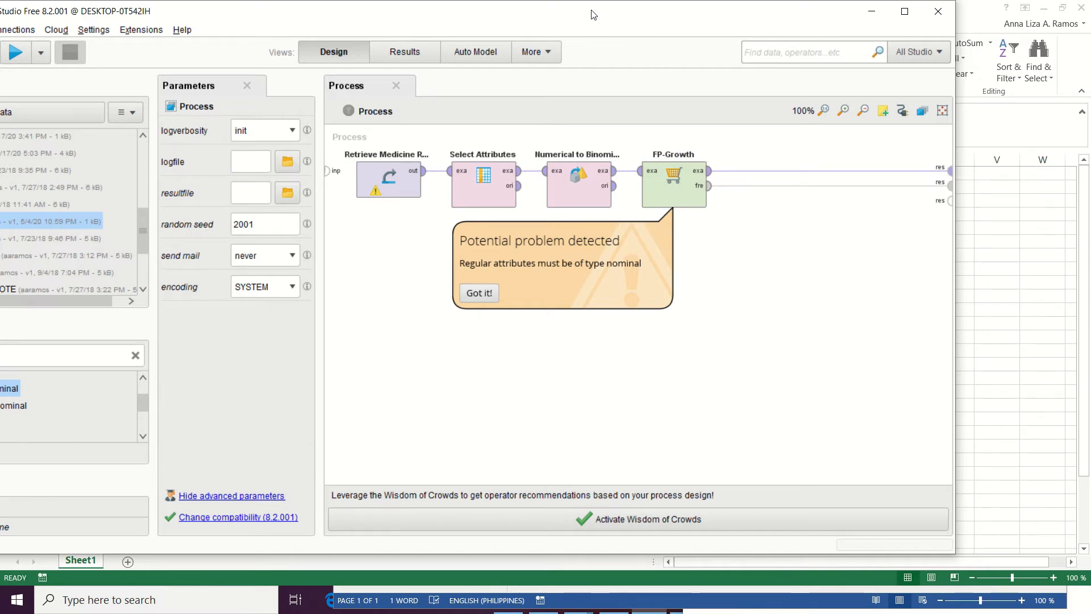
{"action": "left_click_drag", "start_coordinate": [591, 15], "coordinate": [702, 16]}
{"action": "left_click_drag", "start_coordinate": [477, 19], "coordinate": [505, 20]}
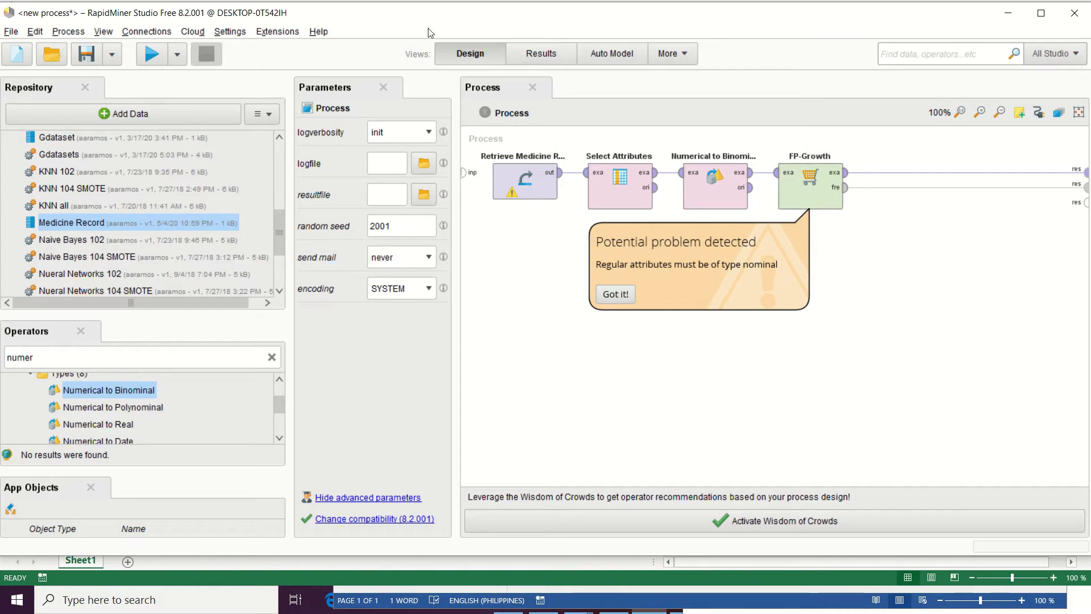
{"action": "left_click_drag", "start_coordinate": [430, 20], "coordinate": [454, 18]}
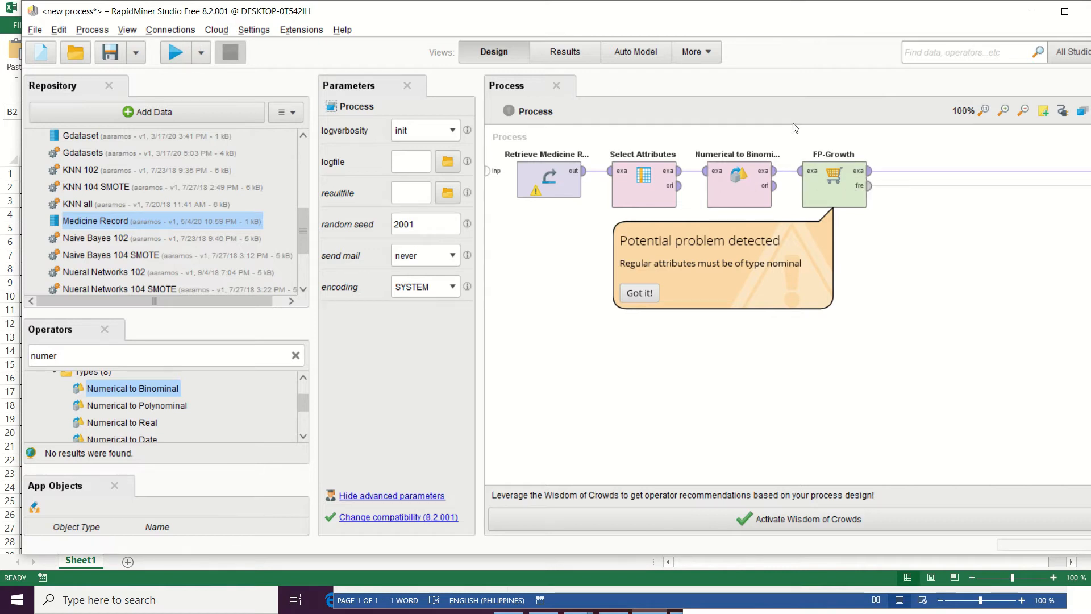
Step: Run the process and view the FrequentItemSets (FP-Growth) result table
{"action": "left_click", "coordinate": [190, 55]}
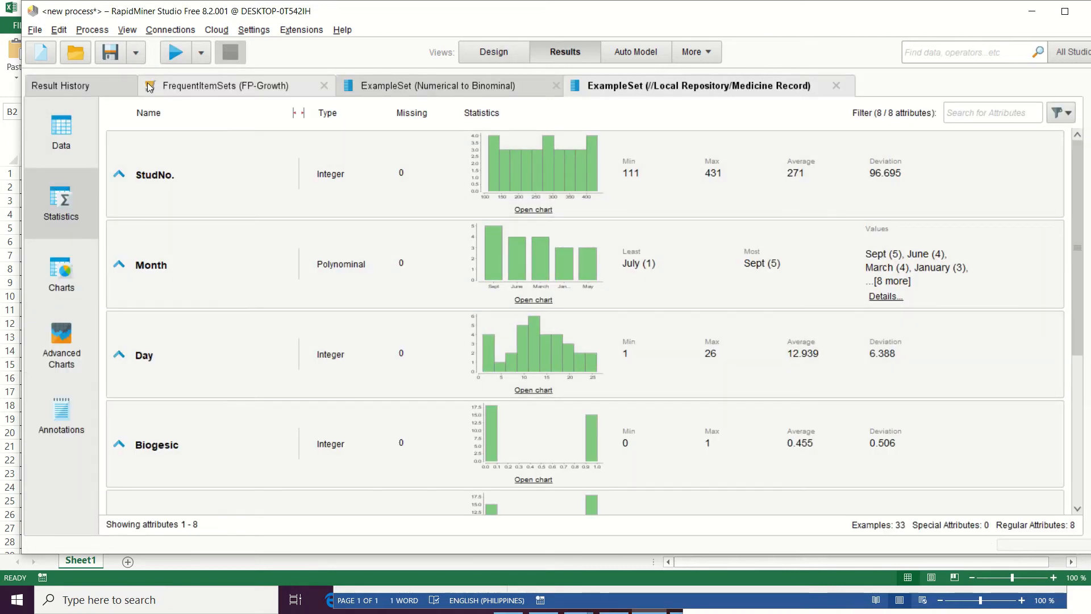
{"action": "left_click", "coordinate": [237, 96]}
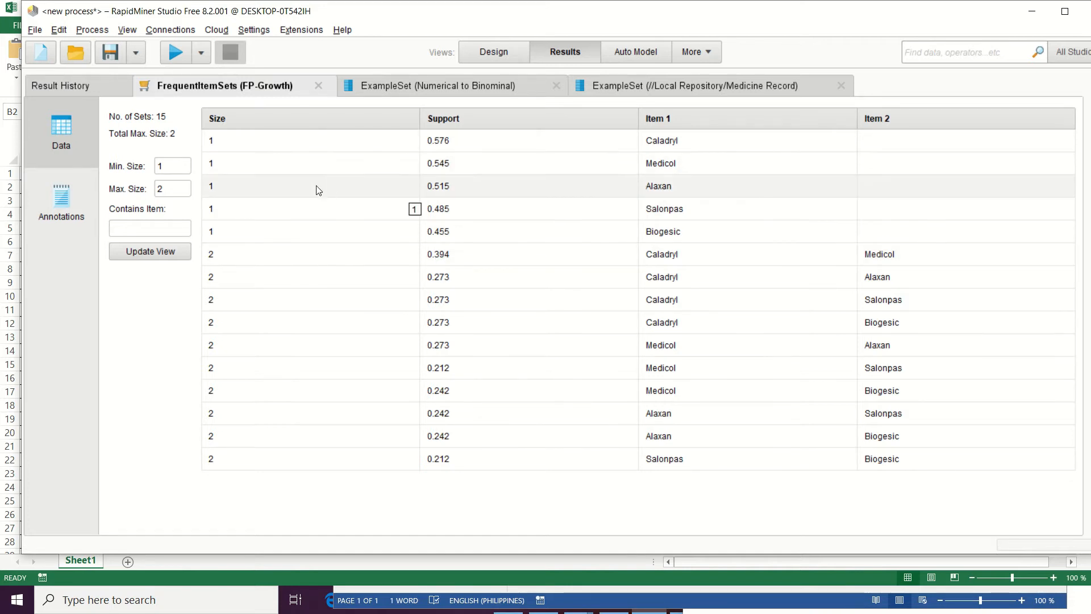
Step: Return to the process design and remove both connections between FP-Growth and the process result ports
{"action": "left_click", "coordinate": [494, 52]}
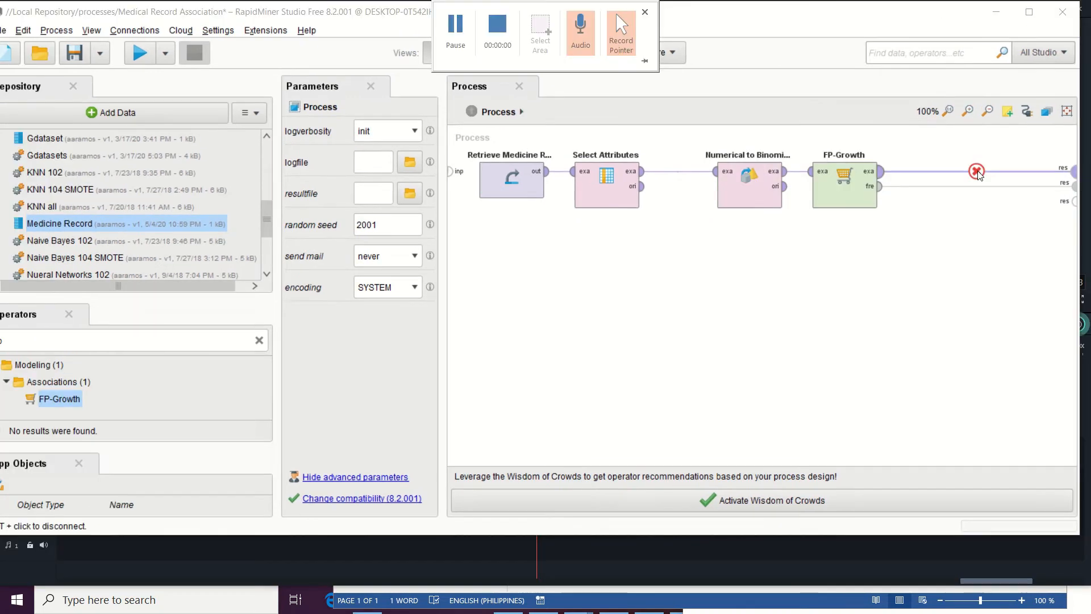
{"action": "left_click", "coordinate": [978, 171]}
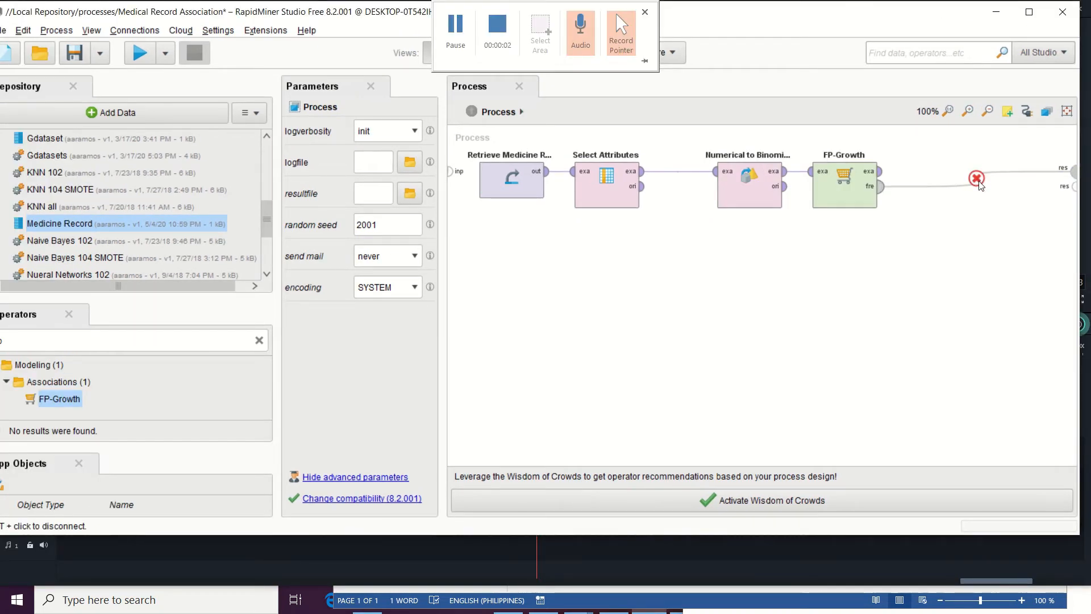
{"action": "left_click", "coordinate": [979, 181]}
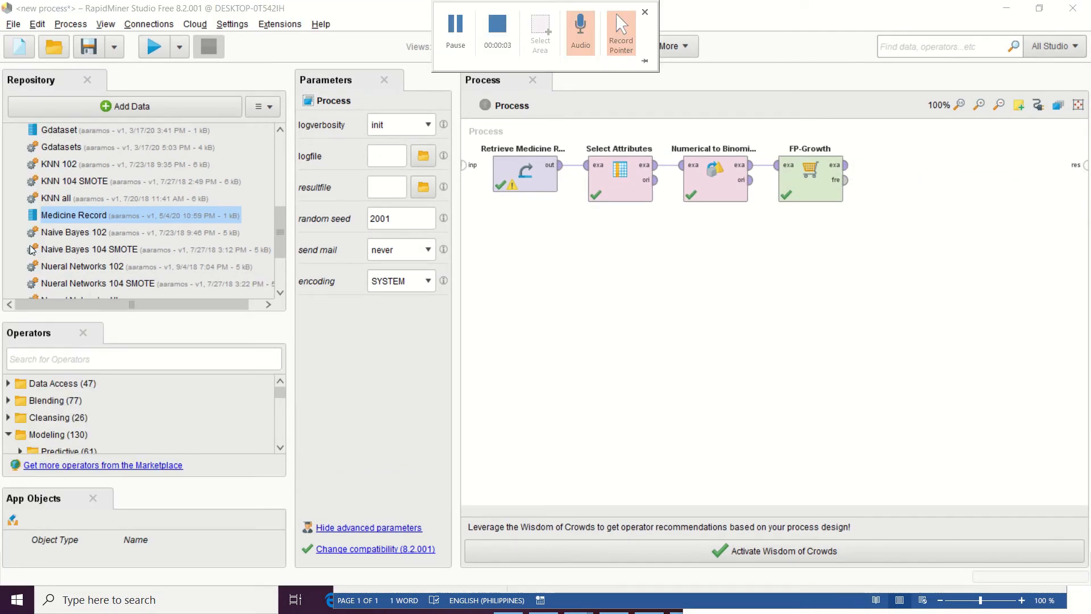
Step: Add a Create Association Rules operator below and beyond FP-Growth, and connect the FP-Growth fre output to its ite input
{"action": "left_click", "coordinate": [58, 358]}
{"action": "type", "text": "create"}
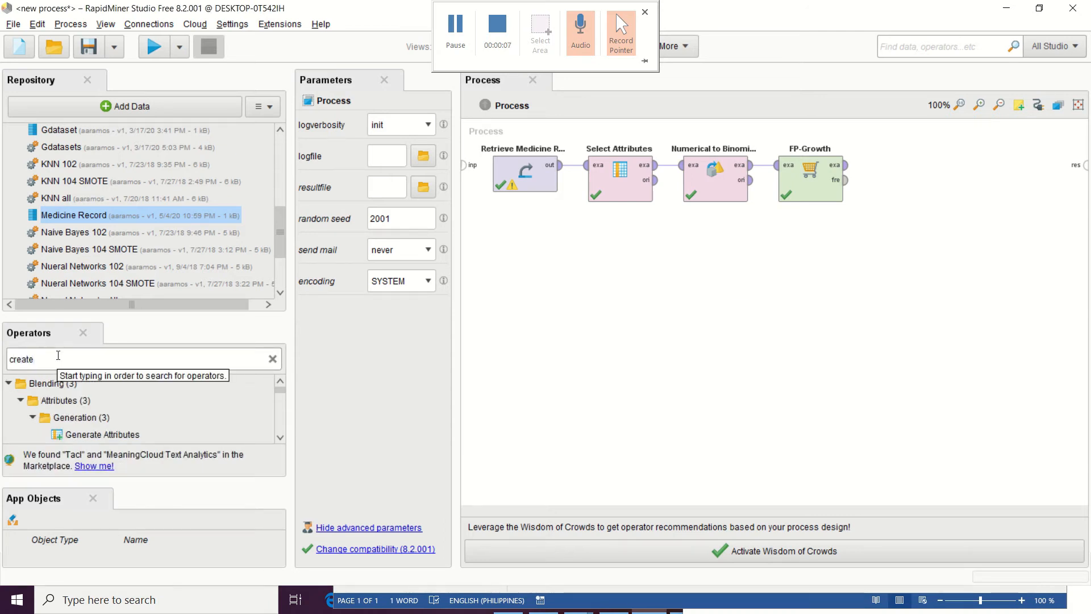
{"action": "type", "text": " assoc"}
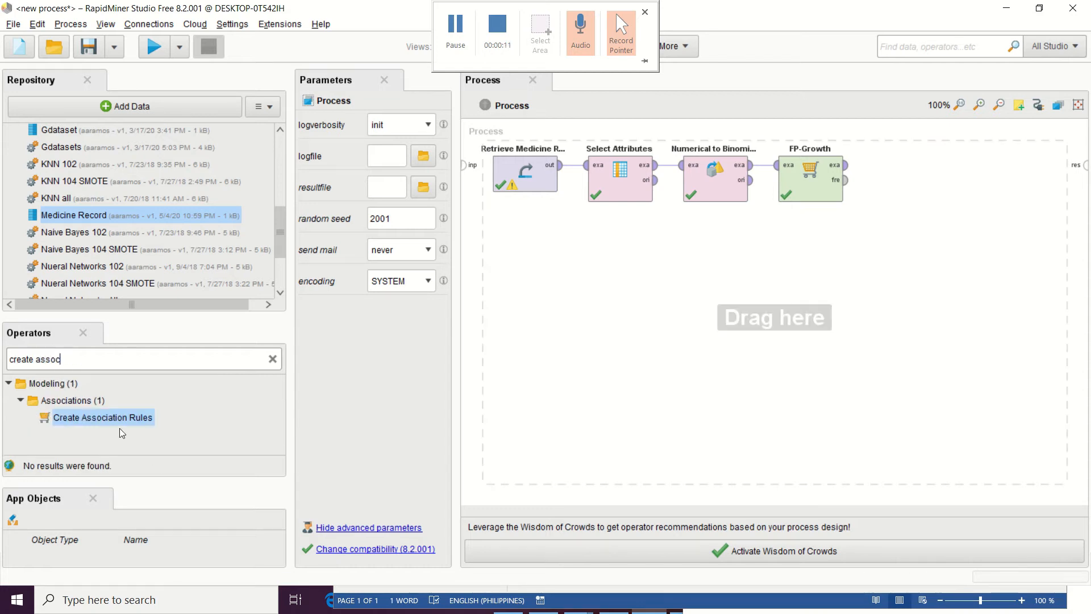
{"action": "left_click_drag", "start_coordinate": [121, 421], "coordinate": [960, 251]}
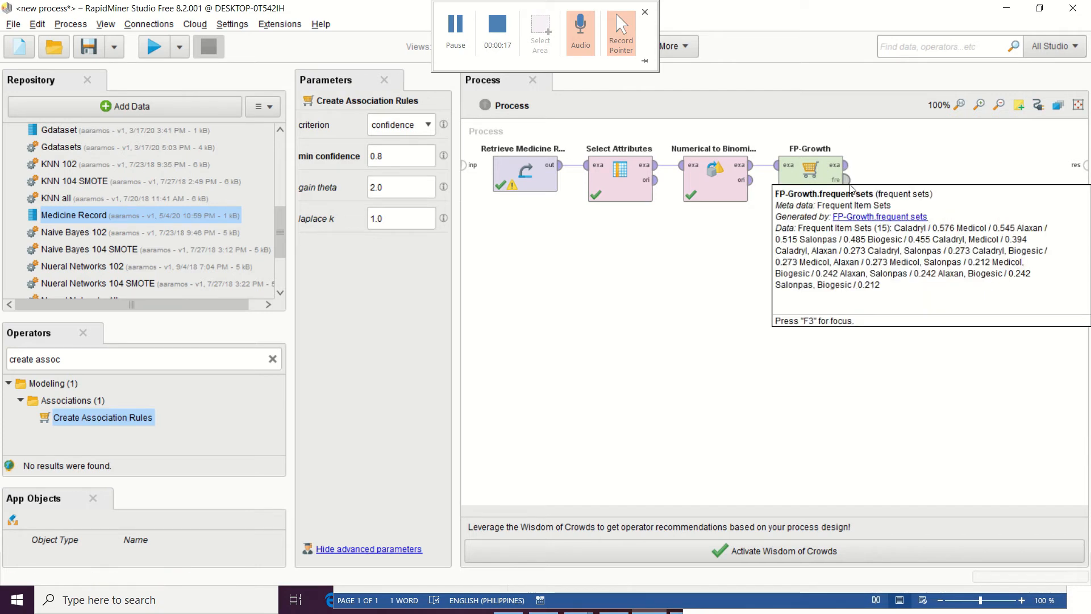
{"action": "left_click", "coordinate": [853, 190]}
{"action": "left_click", "coordinate": [856, 190]}
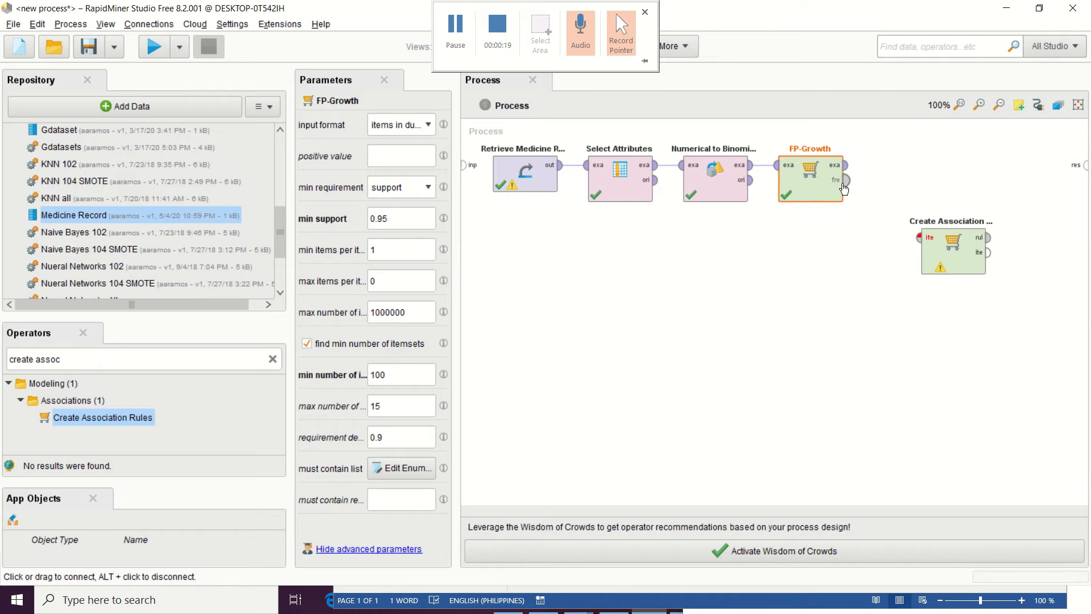
{"action": "left_click", "coordinate": [919, 245]}
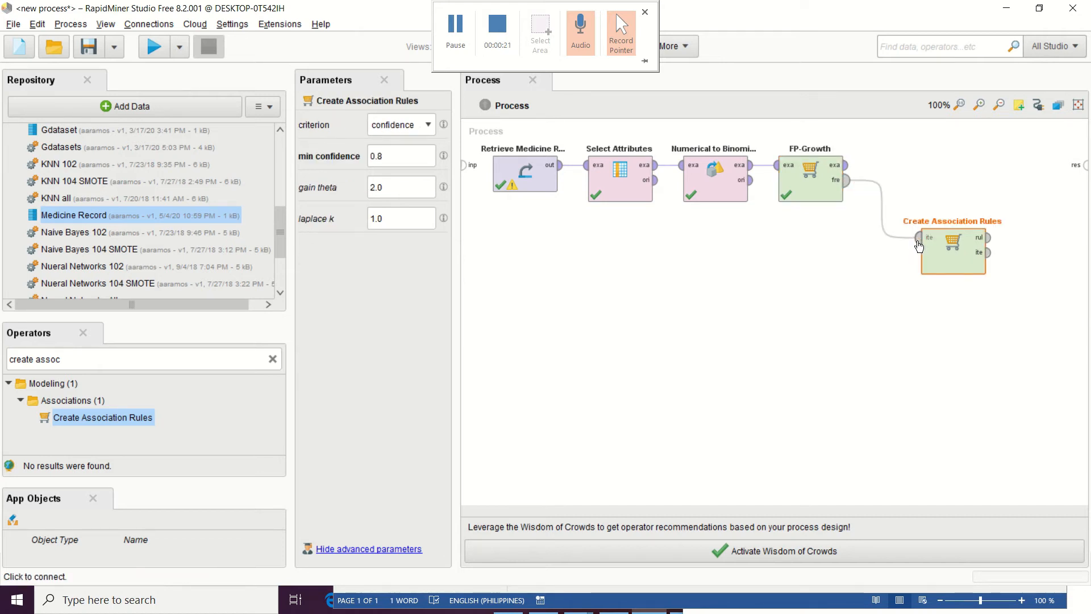
Step: Connect the rul and ite outputs of Create Association Rules and the exa output of FP-Growth to the first three result ports
{"action": "left_click", "coordinate": [989, 237]}
{"action": "left_click", "coordinate": [1085, 165]}
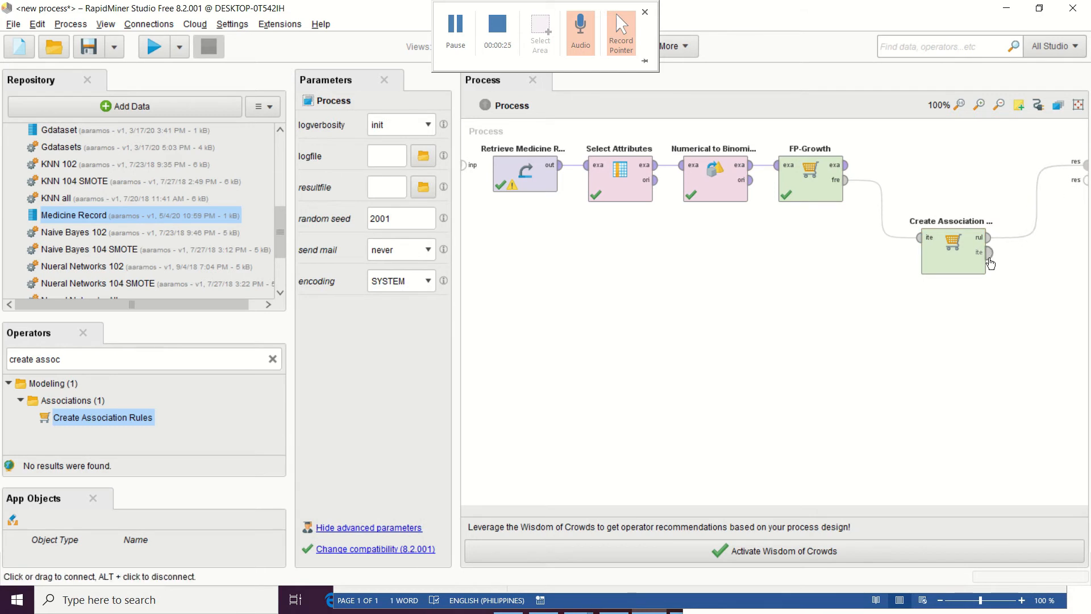
{"action": "left_click", "coordinate": [989, 252]}
{"action": "left_click", "coordinate": [1086, 180]}
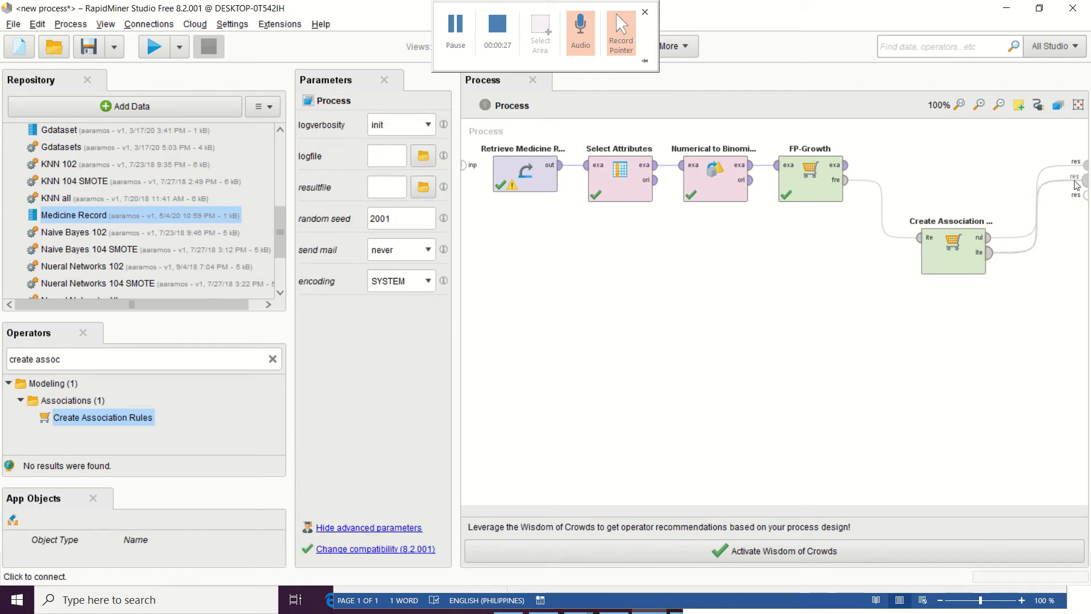
{"action": "left_click", "coordinate": [847, 166]}
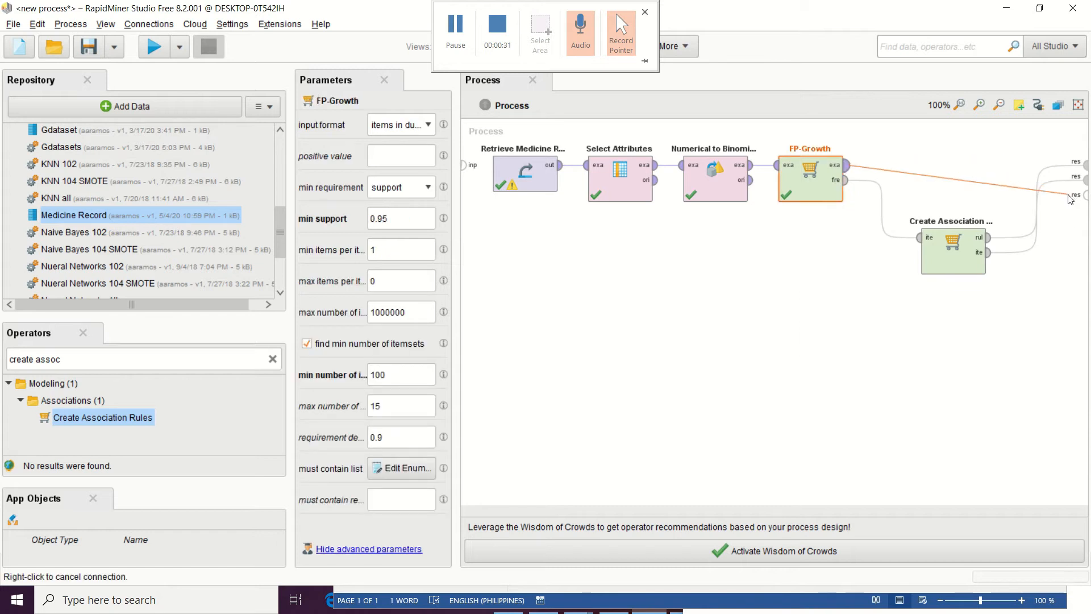
{"action": "left_click", "coordinate": [1084, 196]}
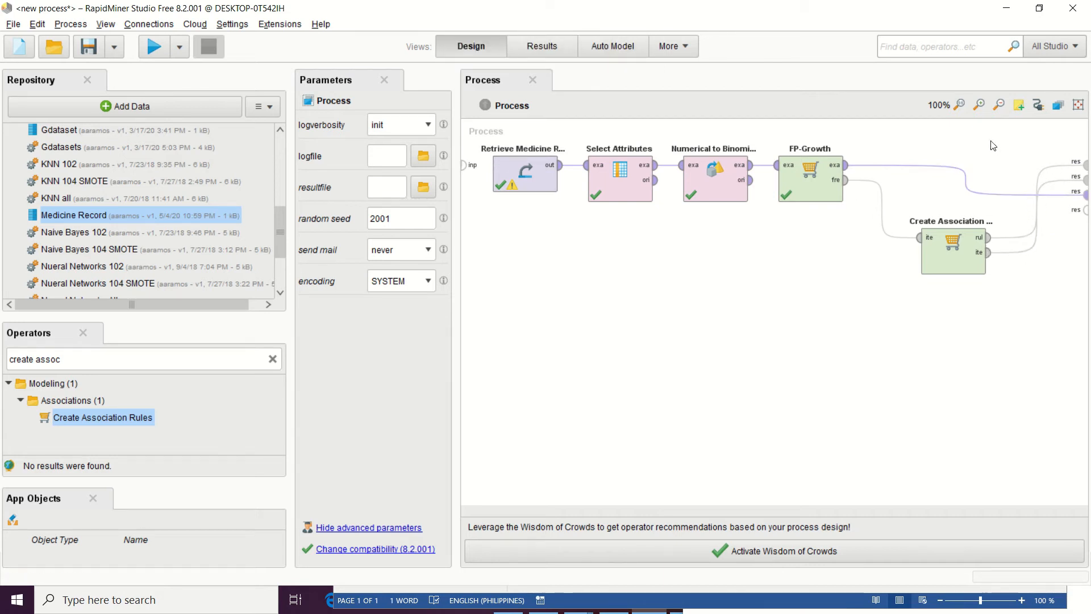
Step: Run the process and view its result summary, frequent item sets and association rules
{"action": "left_click", "coordinate": [153, 49]}
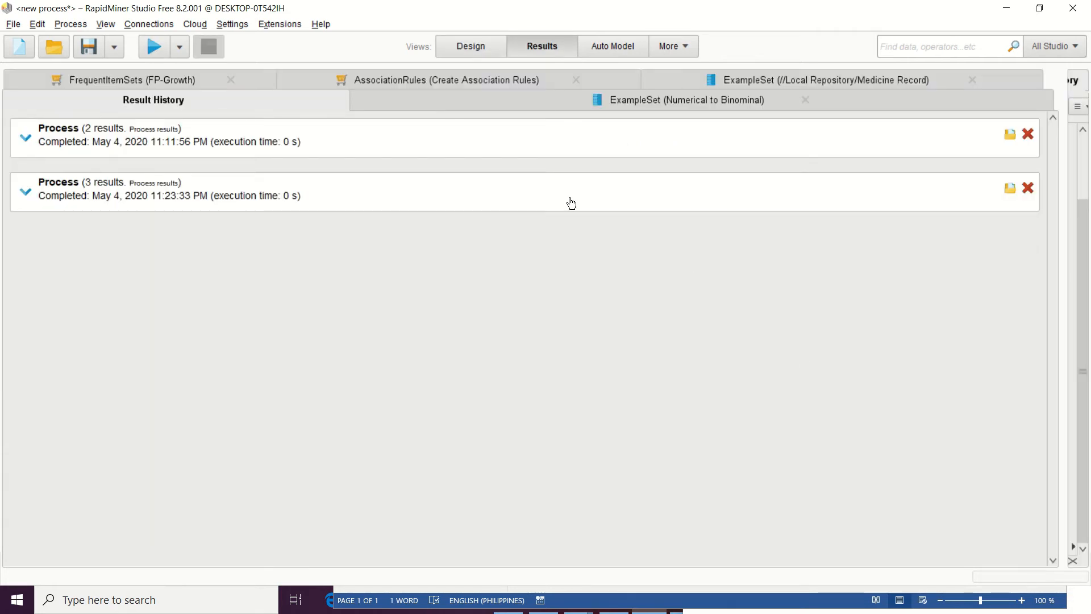
{"action": "left_click", "coordinate": [571, 203]}
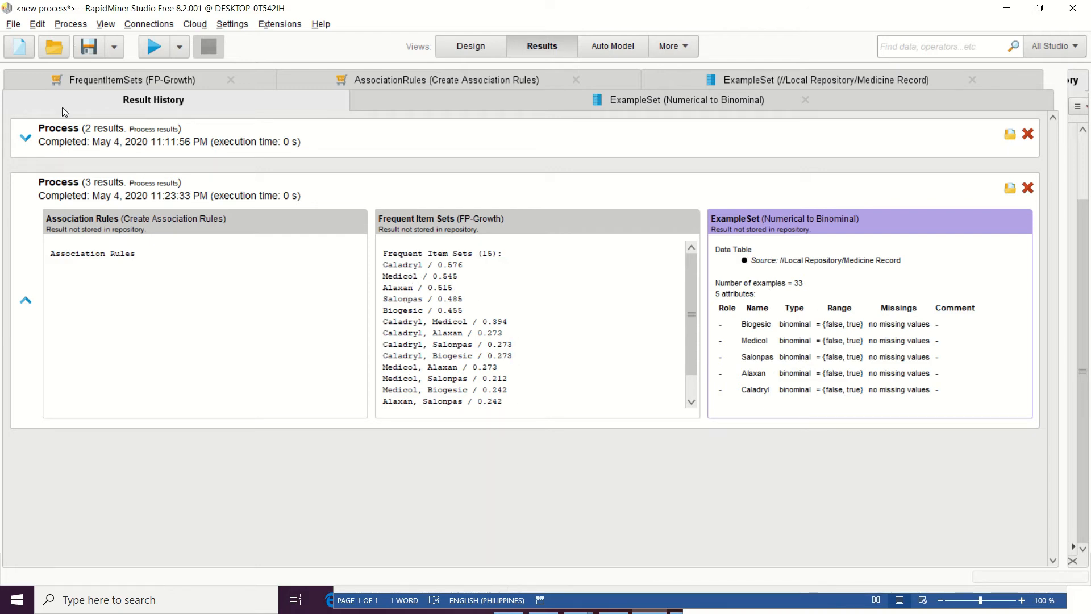
{"action": "left_click", "coordinate": [128, 79]}
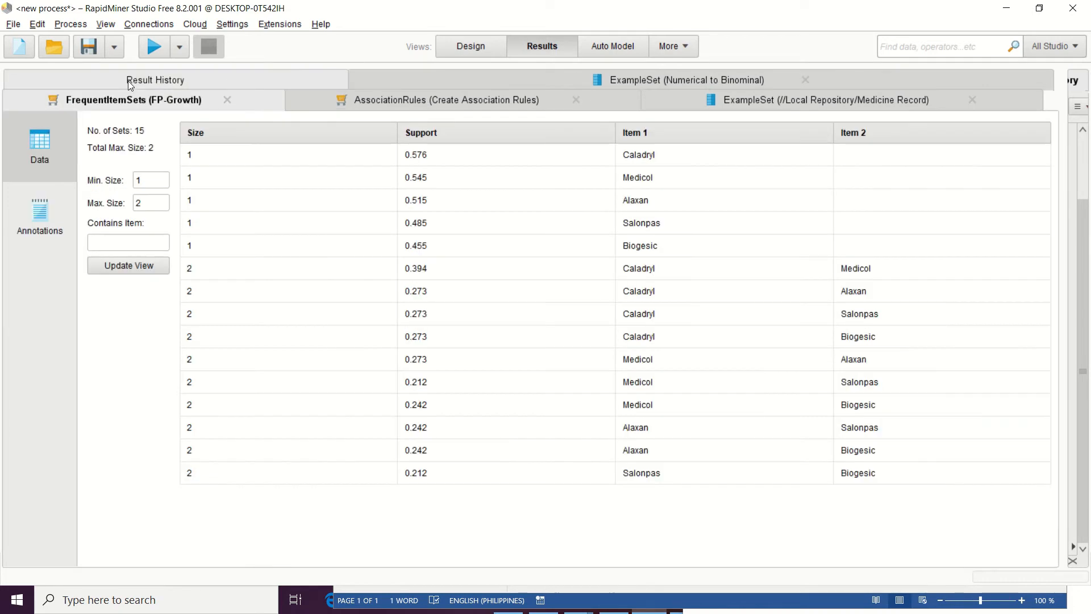
{"action": "left_click", "coordinate": [458, 101]}
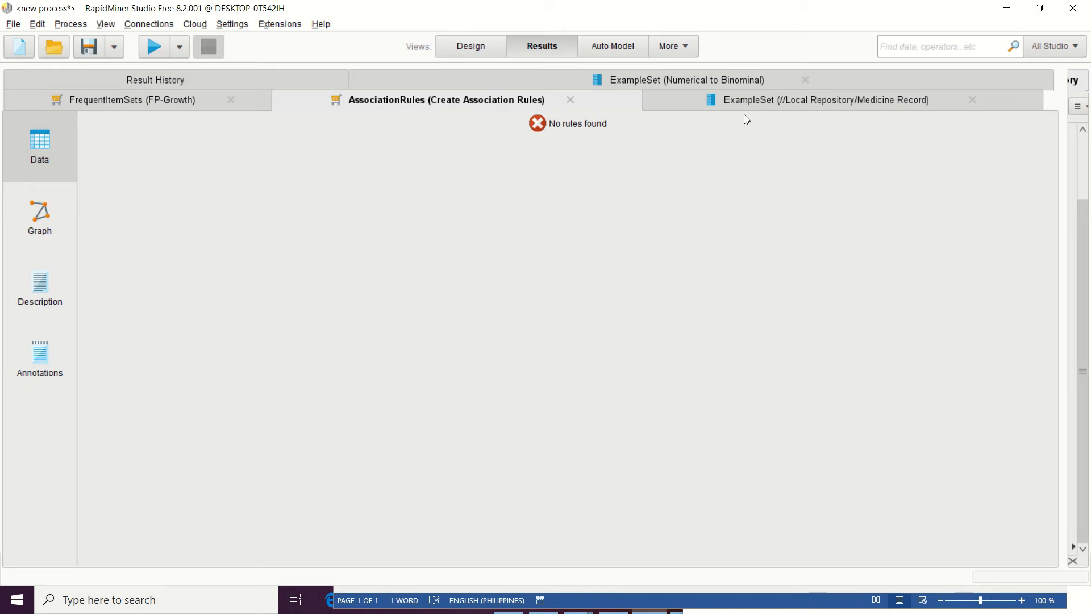
Step: Set the min support of FP-Growth to 0.50 in the process design
{"action": "left_click", "coordinate": [471, 46]}
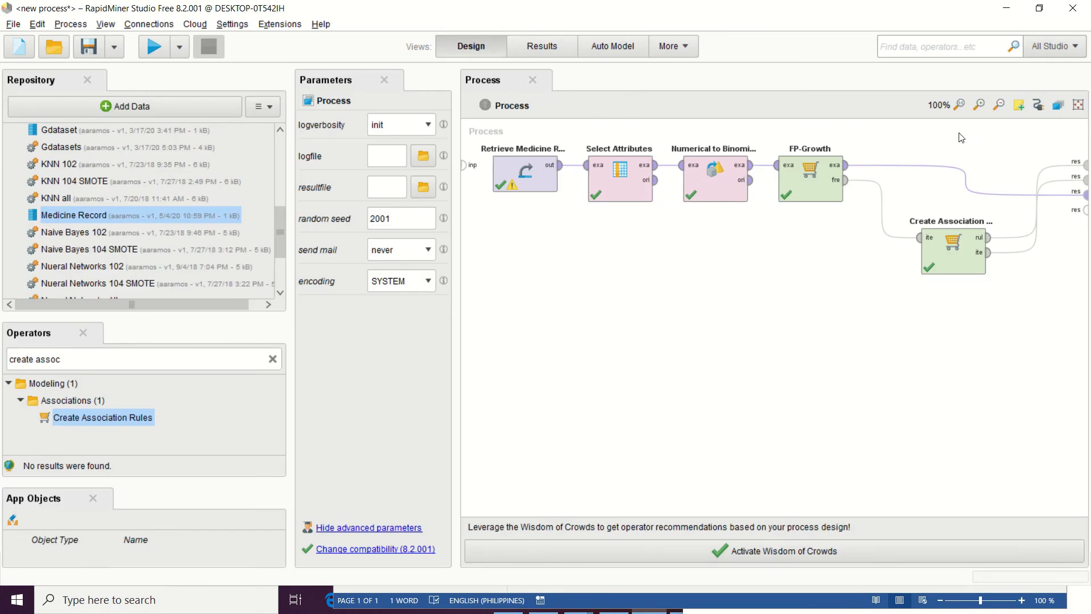
{"action": "left_click", "coordinate": [956, 265]}
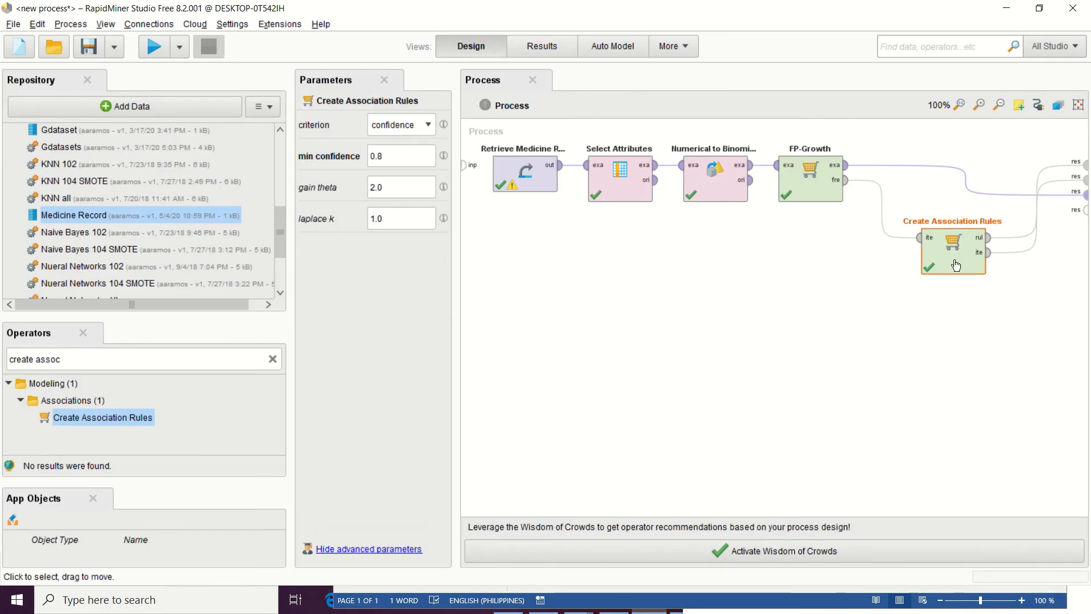
{"action": "left_click", "coordinate": [811, 197]}
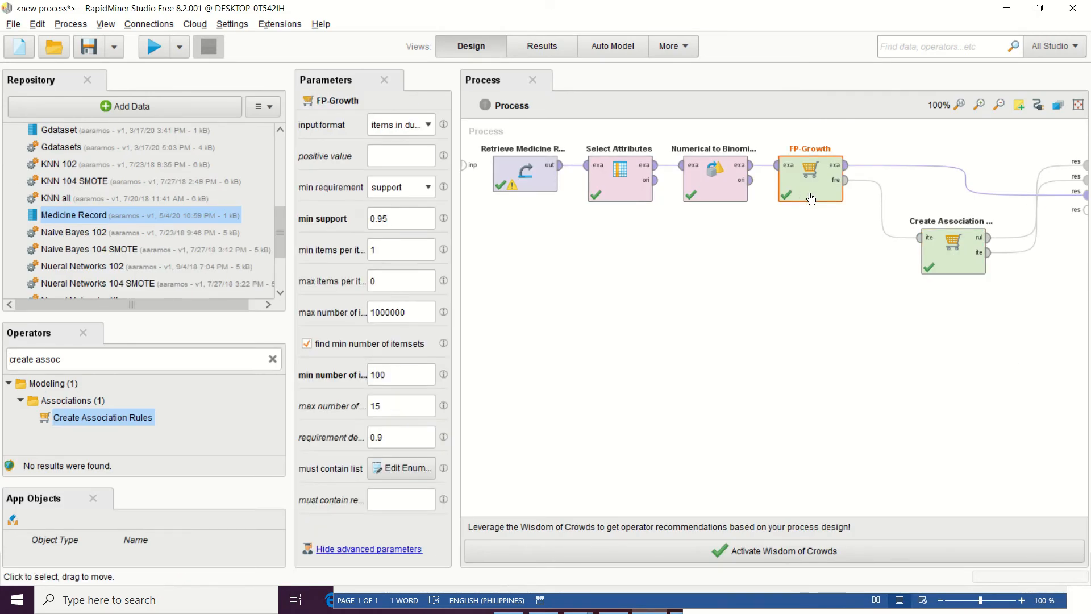
{"action": "left_click", "coordinate": [399, 220]}
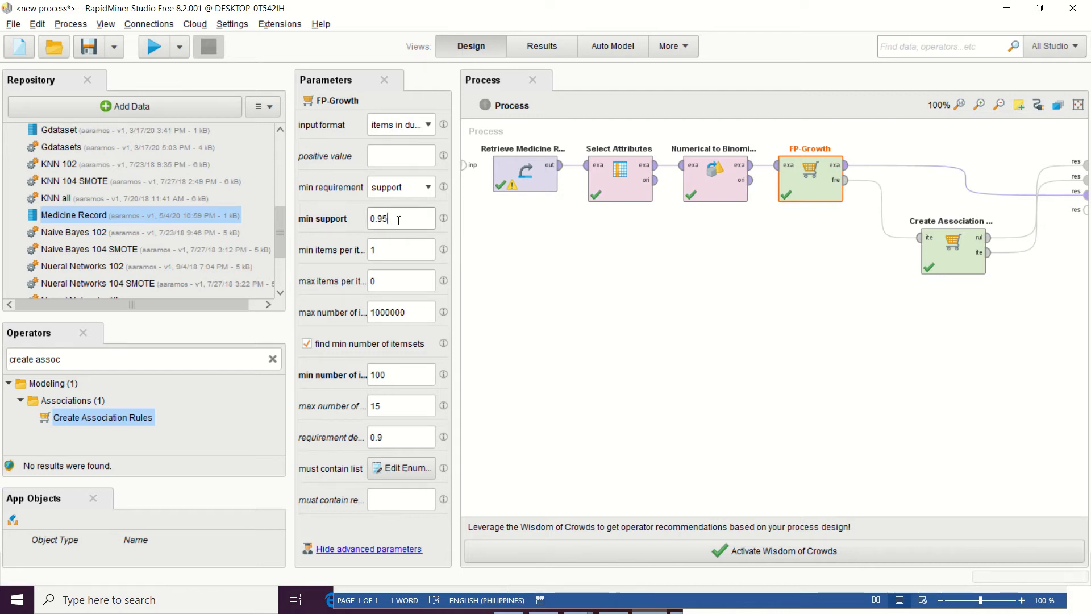
{"action": "key", "text": "BackSpace"}
{"action": "key", "text": "BackSpace"}
{"action": "type", "text": "5"}
{"action": "type", "text": "0"}
Step: Set the min confidence of Create Association Rules to 0.80
{"action": "left_click", "coordinate": [960, 268]}
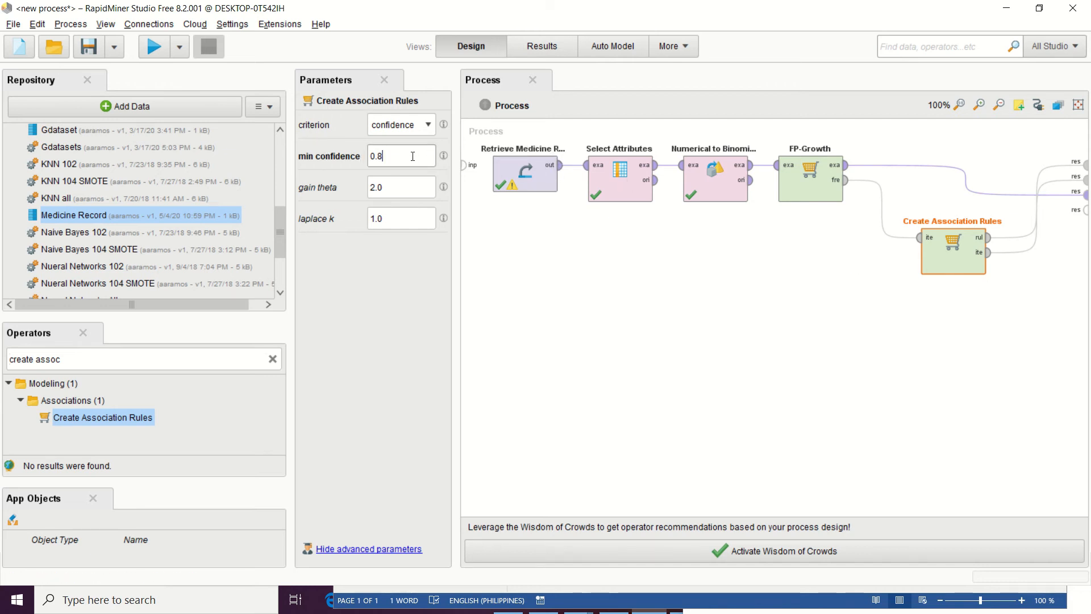
{"action": "key", "text": "BackSpace"}
{"action": "type", "text": "60-"}
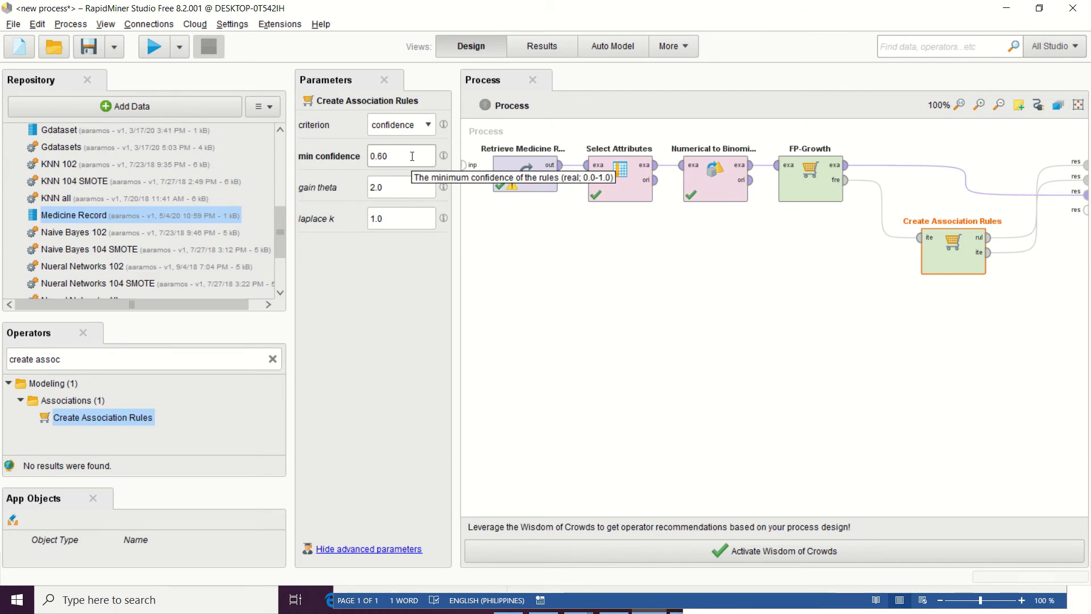
{"action": "key", "text": "BackSpace"}
{"action": "key", "text": "BackSpace"}
{"action": "type", "text": "80"}
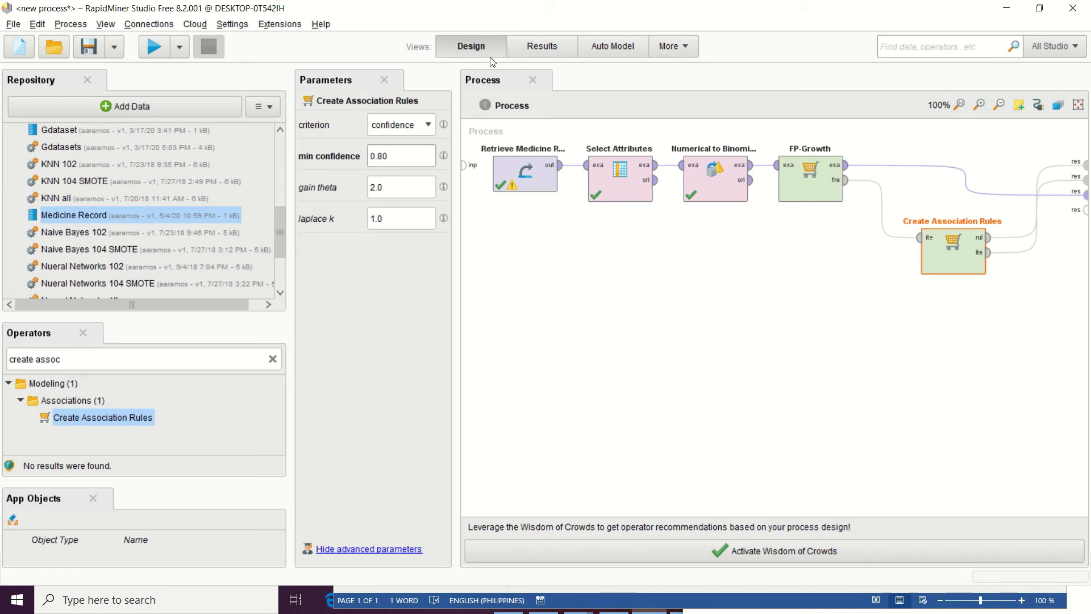
Step: Rerun the process with the new FP-Growth support and view the frequent item sets and association rules tables
{"action": "left_click", "coordinate": [154, 46]}
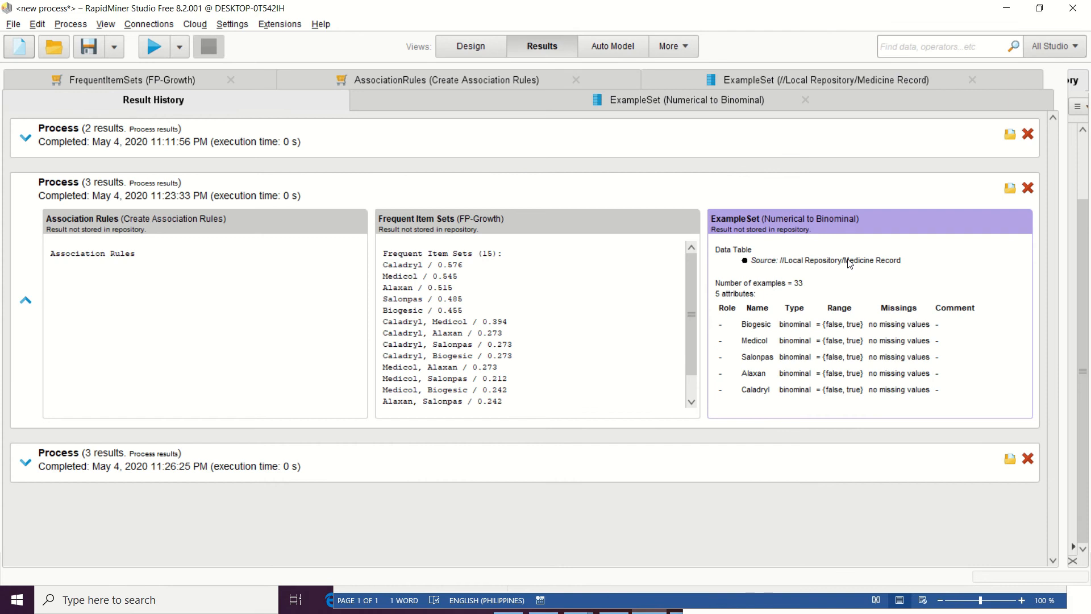
{"action": "left_click", "coordinate": [414, 478]}
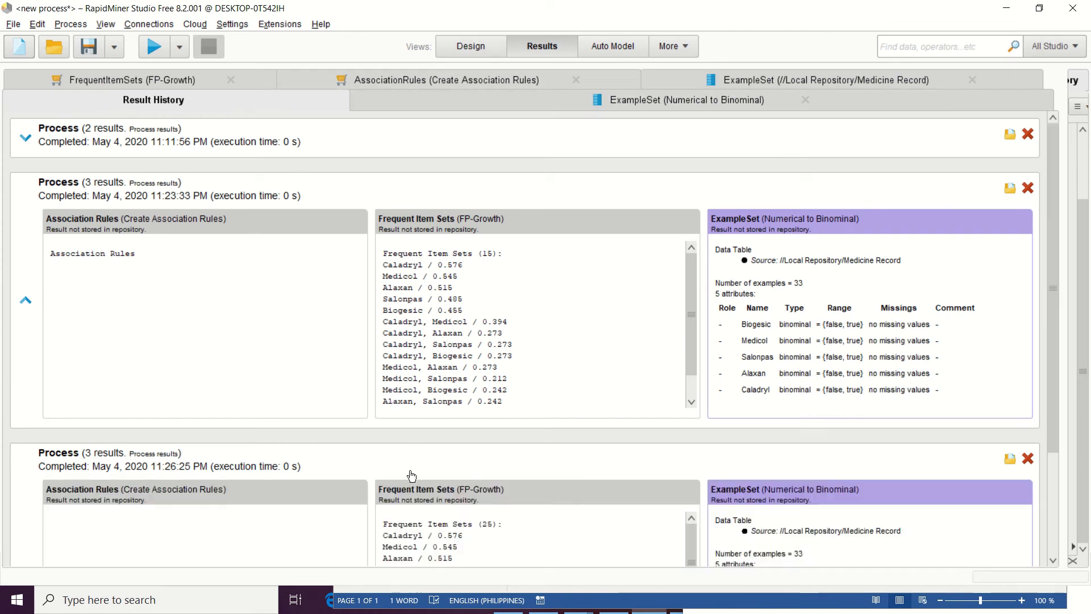
{"action": "left_click", "coordinate": [165, 81]}
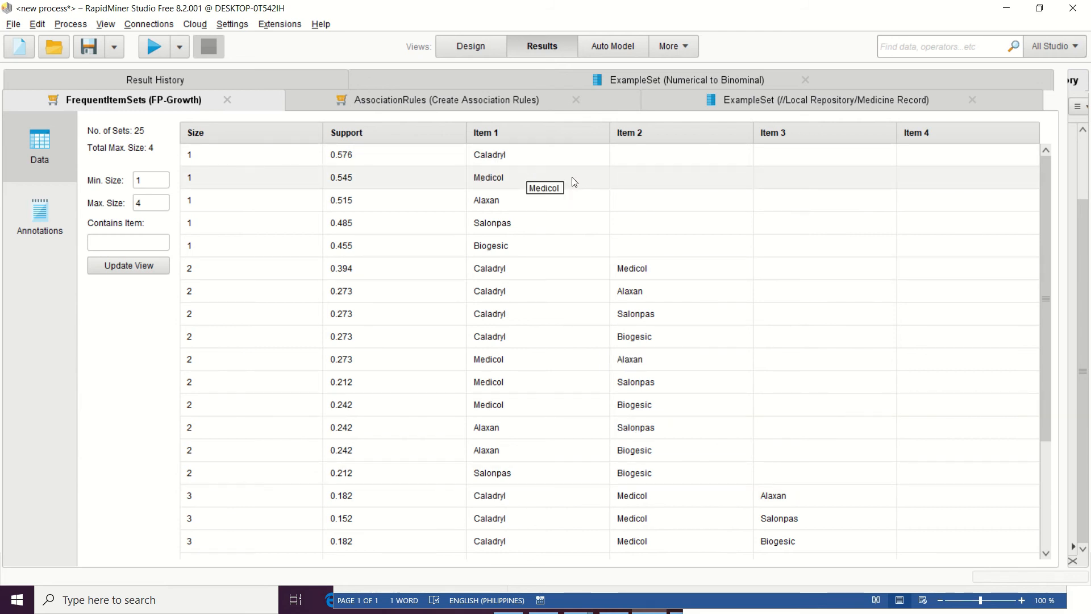
{"action": "left_click", "coordinate": [491, 100]}
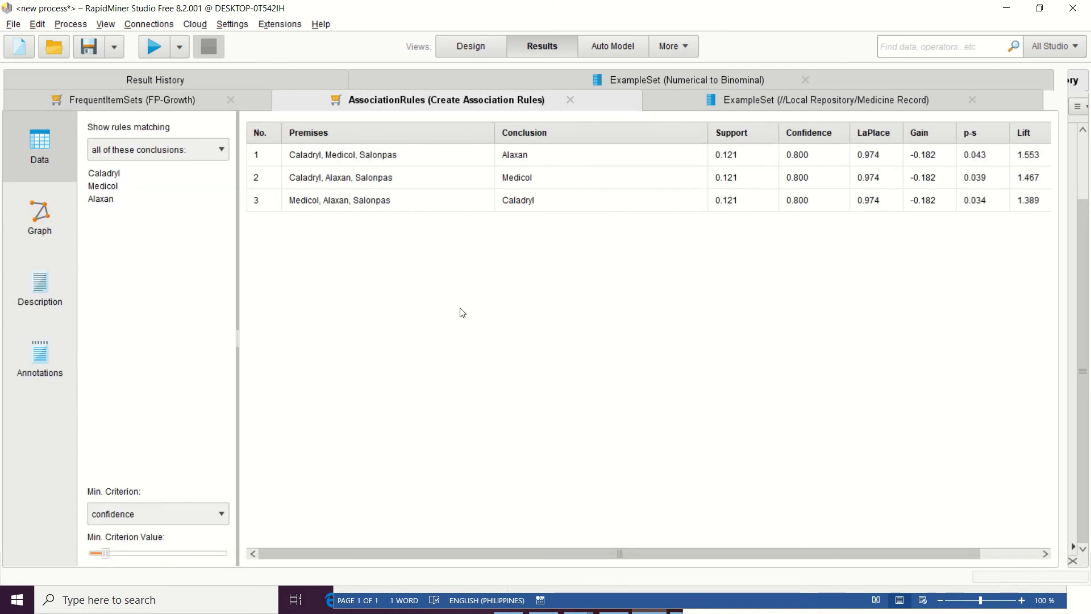
{"action": "double_click", "coordinate": [712, 5]}
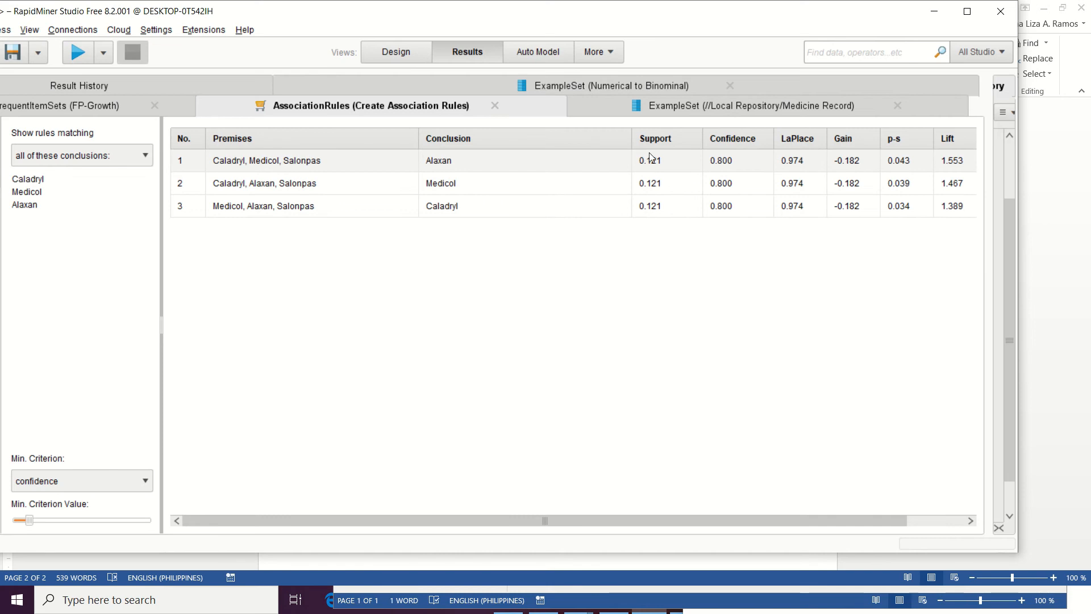
{"action": "left_click_drag", "start_coordinate": [745, 13], "coordinate": [649, 12]}
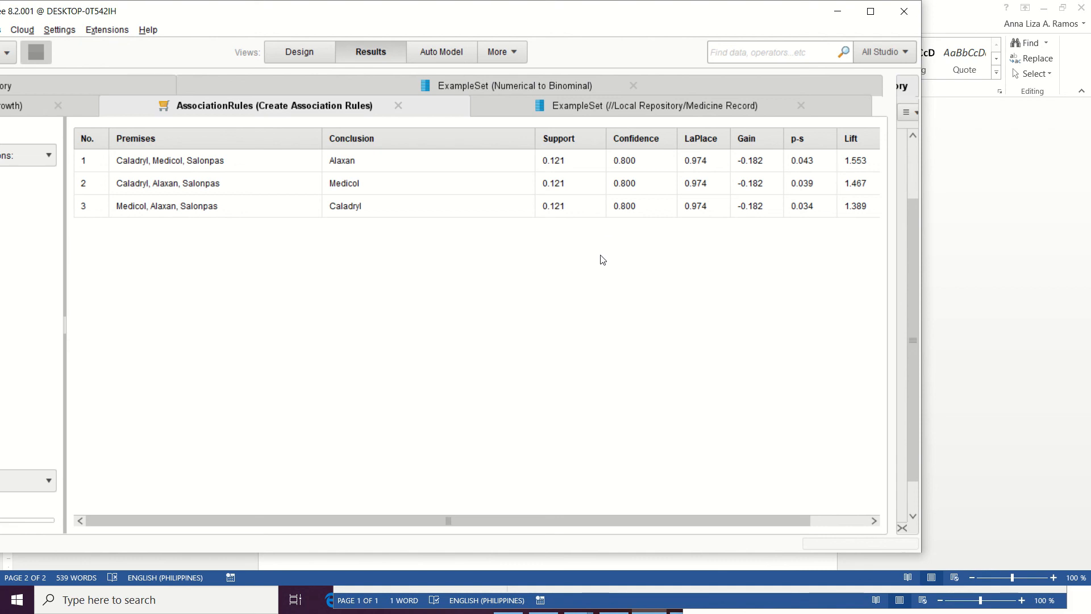
{"action": "left_click_drag", "start_coordinate": [623, 18], "coordinate": [766, 17]}
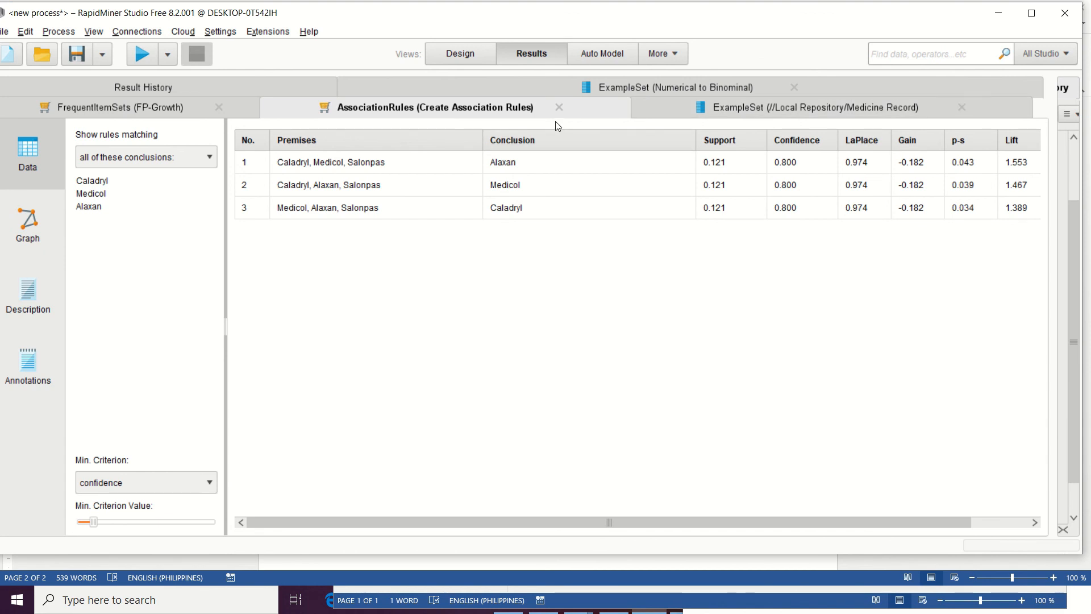
Step: Lower the min confidence of Create Association Rules to 0.50
{"action": "left_click", "coordinate": [475, 54]}
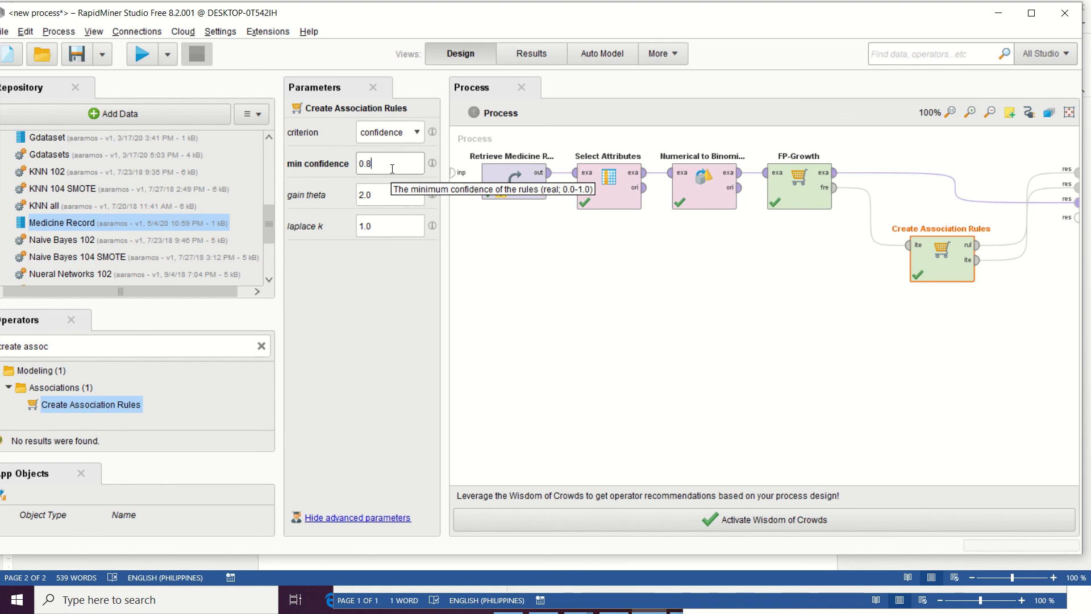
{"action": "key", "text": "BackSpace"}
{"action": "key", "text": "BackSpace"}
{"action": "type", "text": ".50"}
Step: Run the process again and examine the premises, conclusions and confidence values throughout the association rules table
{"action": "left_click", "coordinate": [142, 54]}
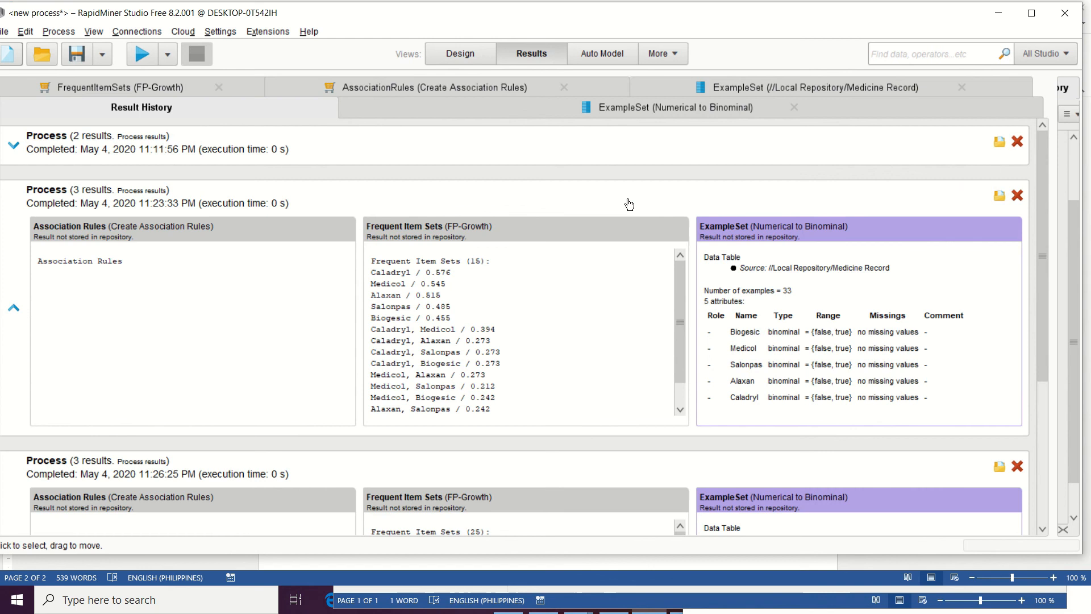
{"action": "left_click", "coordinate": [445, 88]}
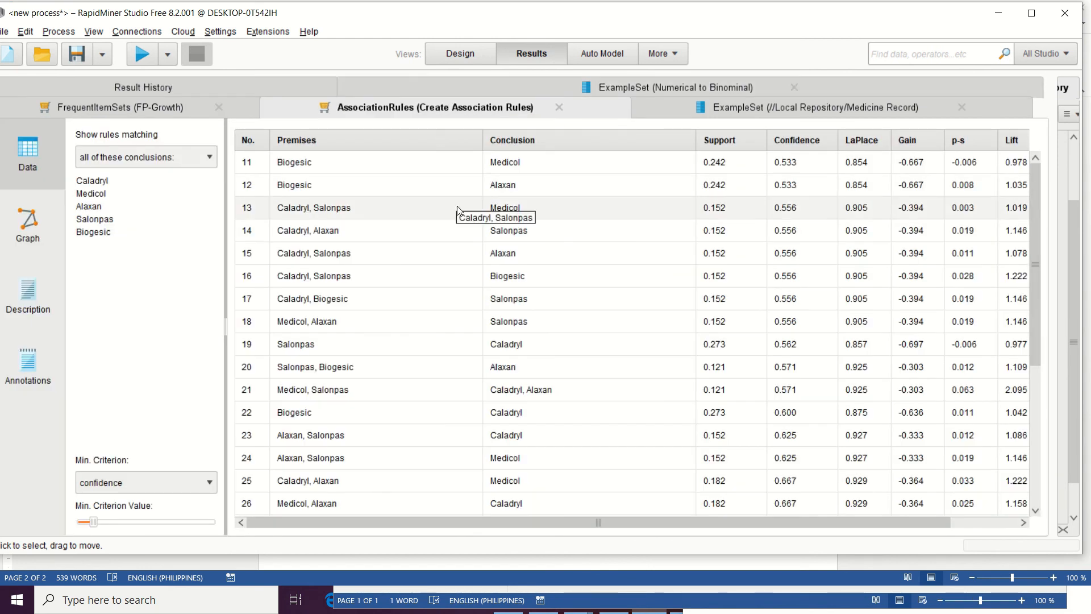
{"action": "scroll", "coordinate": [453, 280], "scroll_direction": "down", "scroll_amount": 1}
{"action": "scroll", "coordinate": [454, 280], "scroll_direction": "up", "scroll_amount": 1}
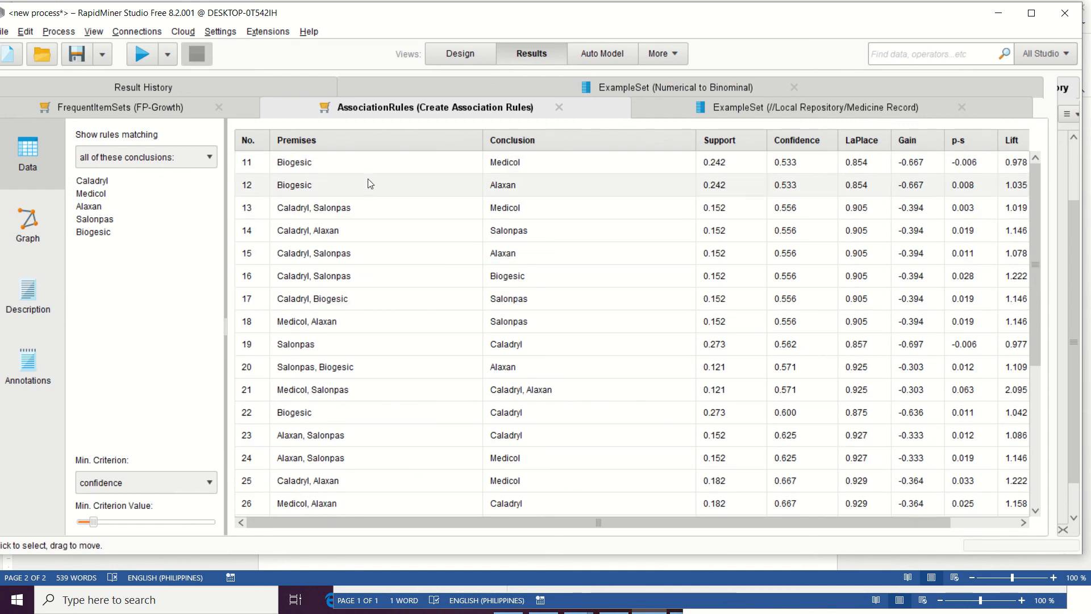
{"action": "scroll", "coordinate": [332, 335], "scroll_direction": "down", "scroll_amount": 1}
{"action": "scroll", "coordinate": [335, 254], "scroll_direction": "up", "scroll_amount": 1}
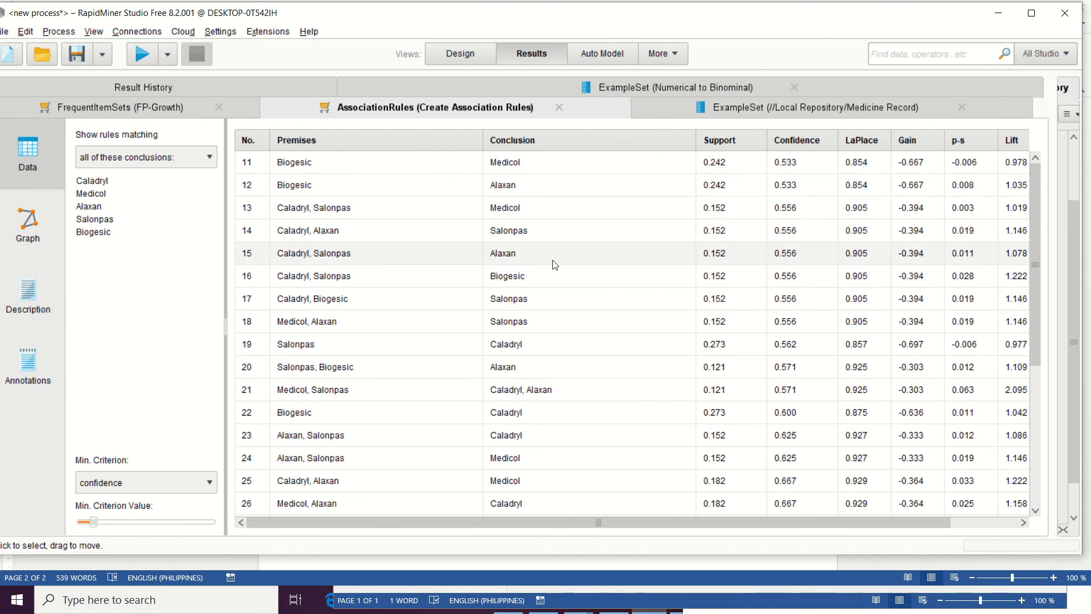
{"action": "scroll", "coordinate": [556, 264], "scroll_direction": "down", "scroll_amount": 1}
{"action": "scroll", "coordinate": [415, 295], "scroll_direction": "down", "scroll_amount": 3}
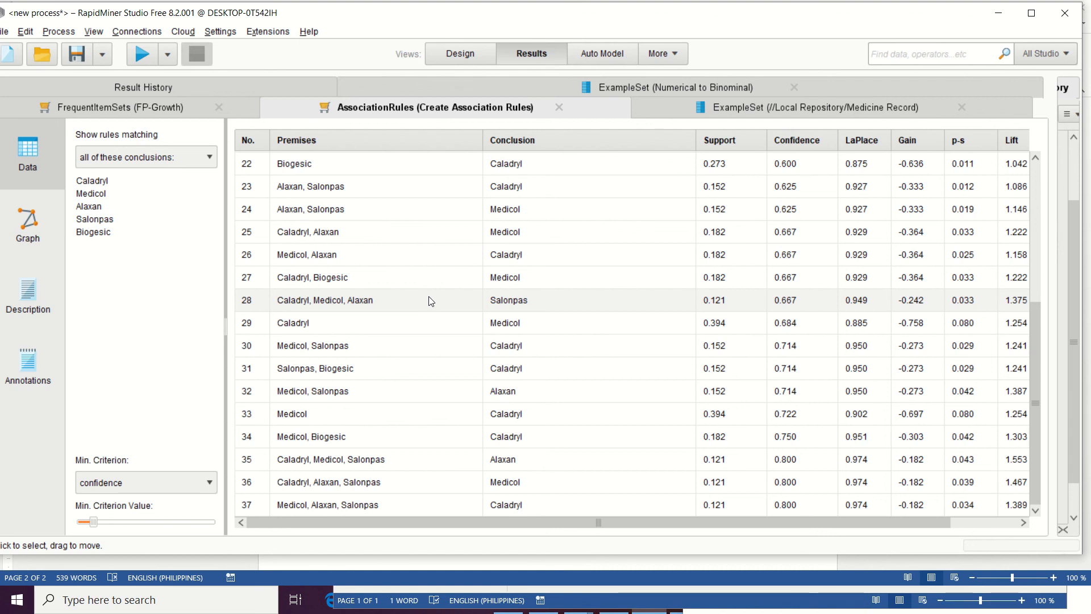
{"action": "scroll", "coordinate": [431, 301], "scroll_direction": "up", "scroll_amount": 3}
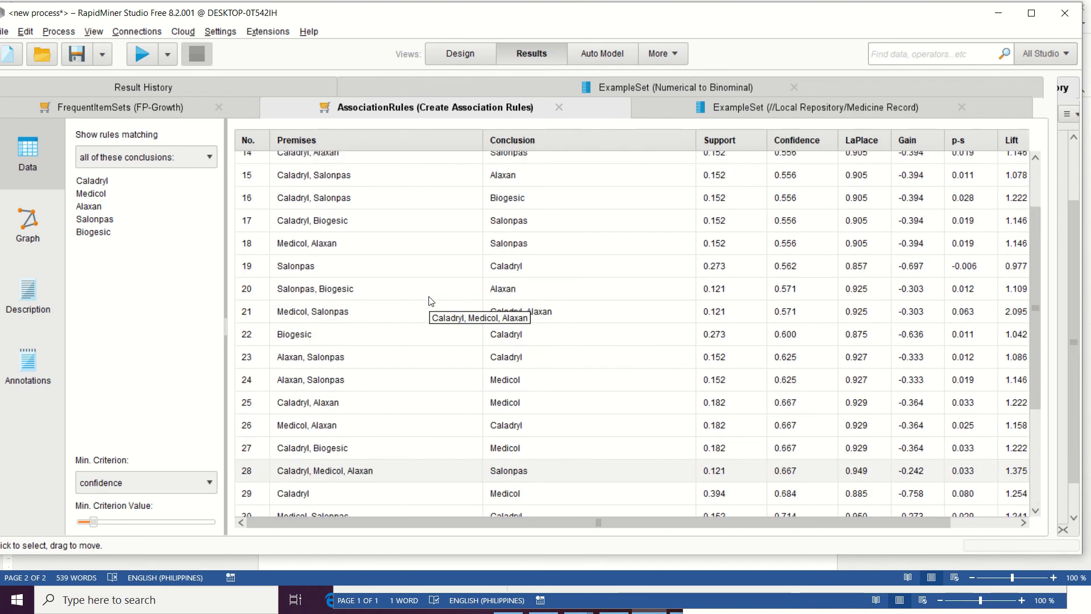
{"action": "scroll", "coordinate": [431, 302], "scroll_direction": "up", "scroll_amount": 1}
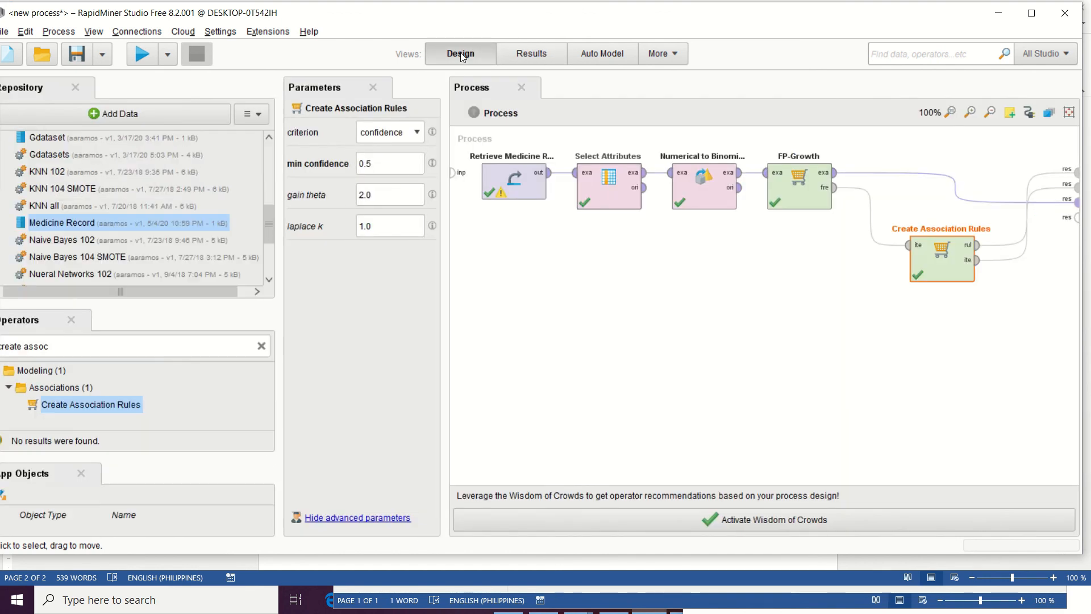
Step: Return to the process design view
{"action": "left_click", "coordinate": [461, 53]}
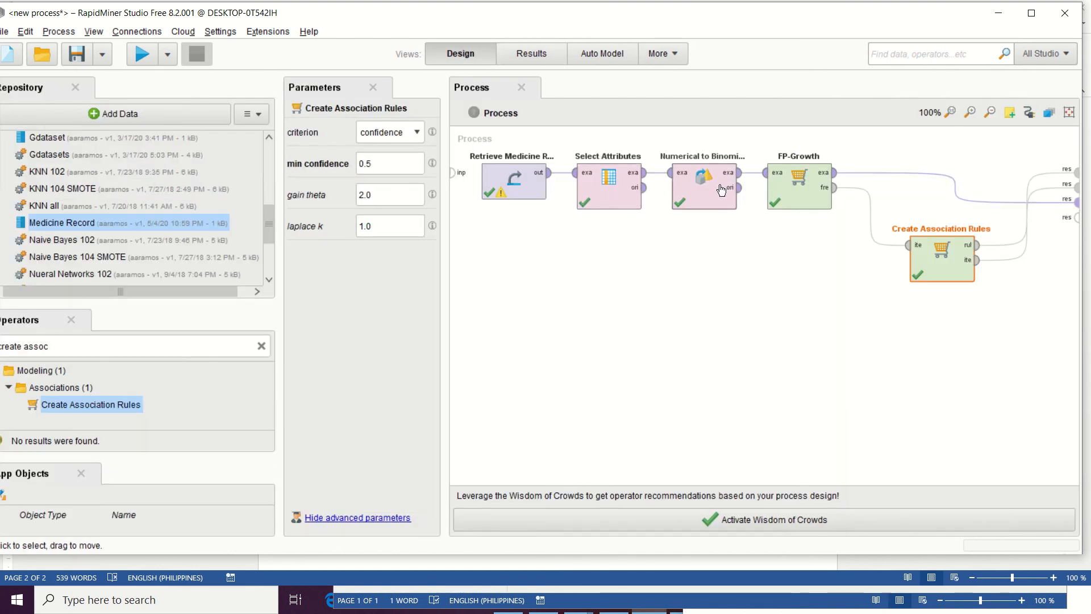
{"action": "left_click_drag", "start_coordinate": [851, 18], "coordinate": [817, 4]}
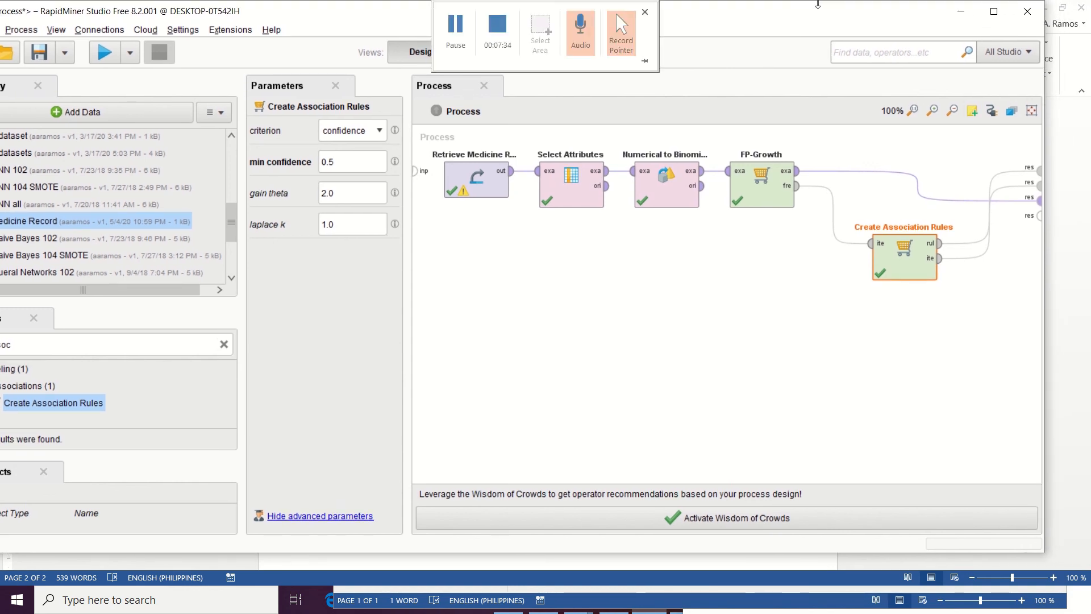